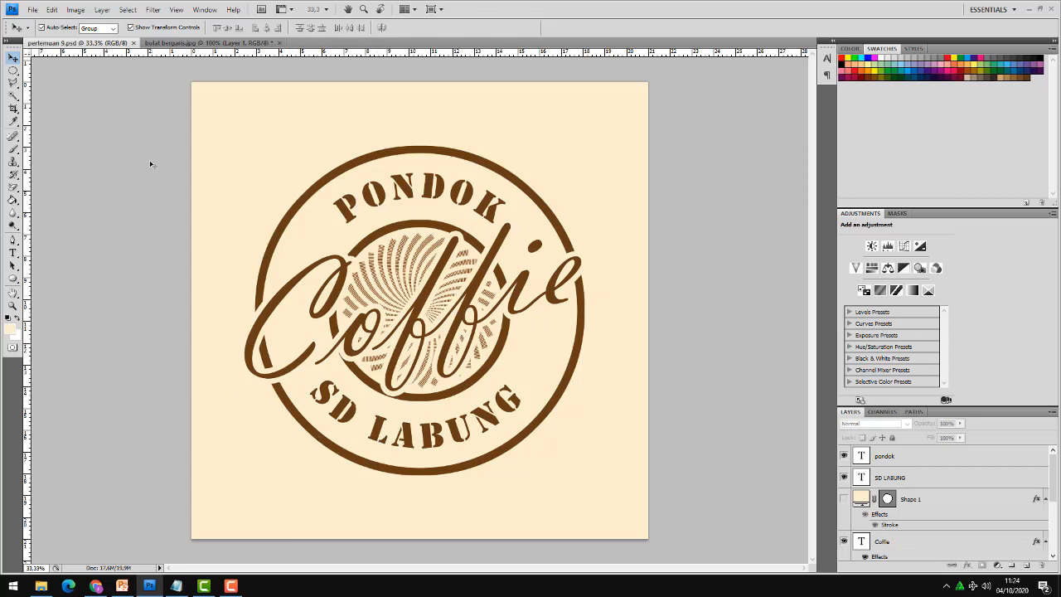
# Step: Compare the finished coffee logo document with the striped spiral image it uses
pyautogui.click(168, 44)
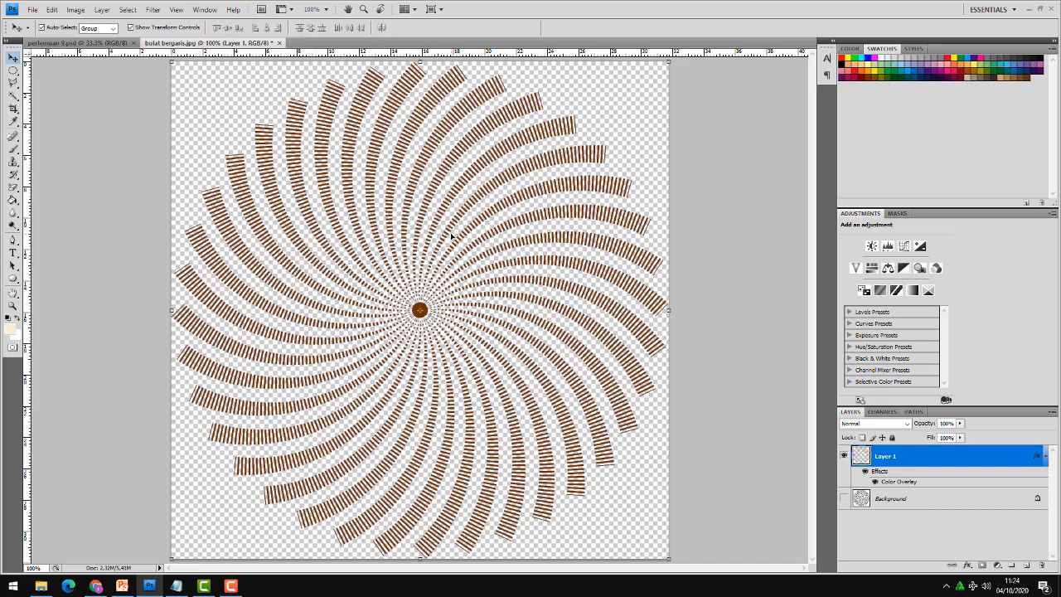
pyautogui.click(89, 42)
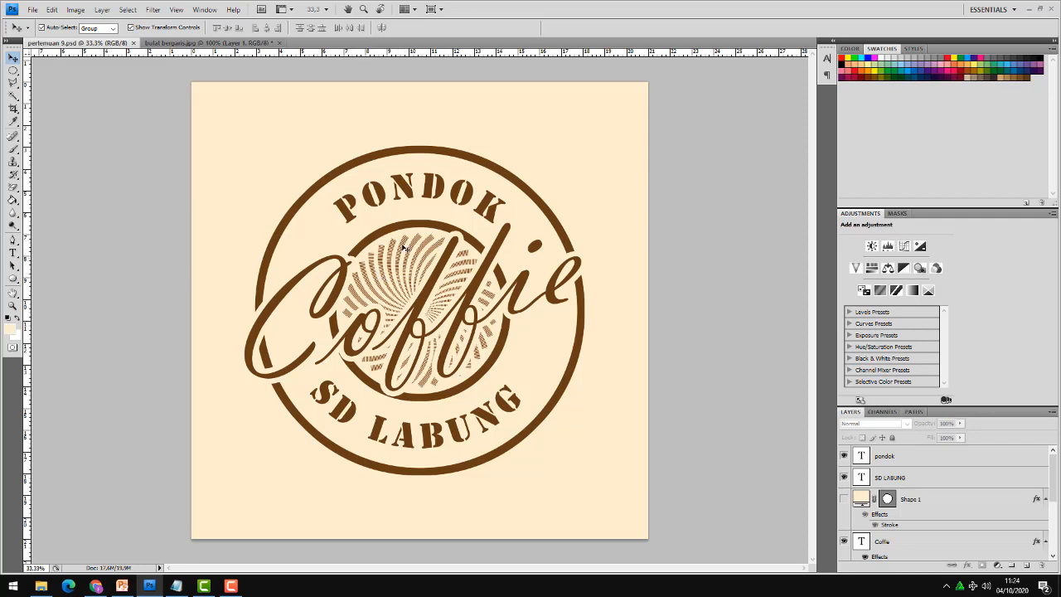
pyautogui.hotkey('ctrl', 'Tab')
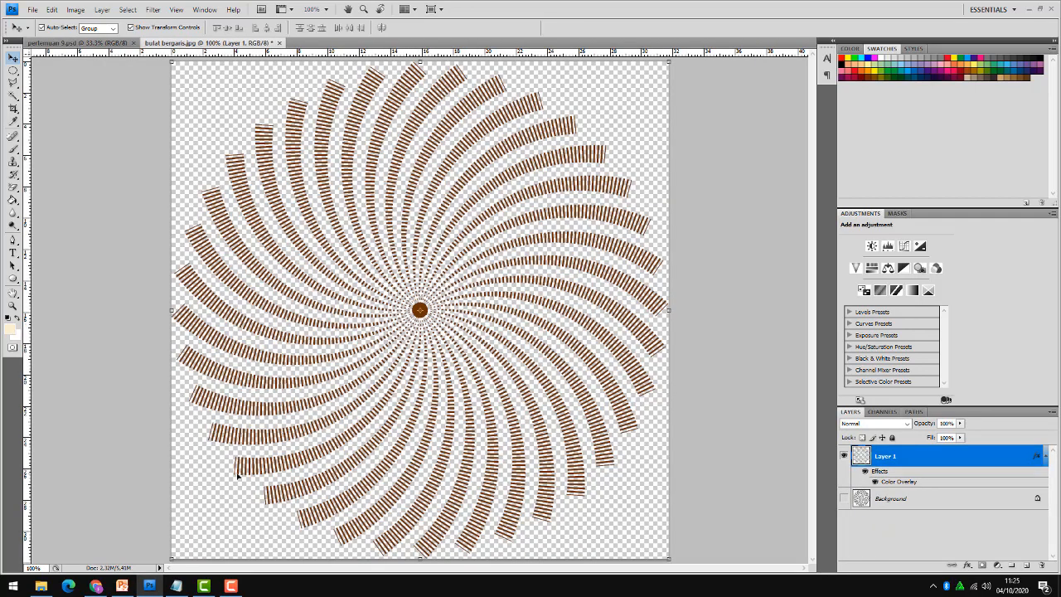
# Step: Switch to the browser, look through the striped-circle image results around the spiral picture, and return to Photoshop
pyautogui.hotkey('alt', 'Tab')
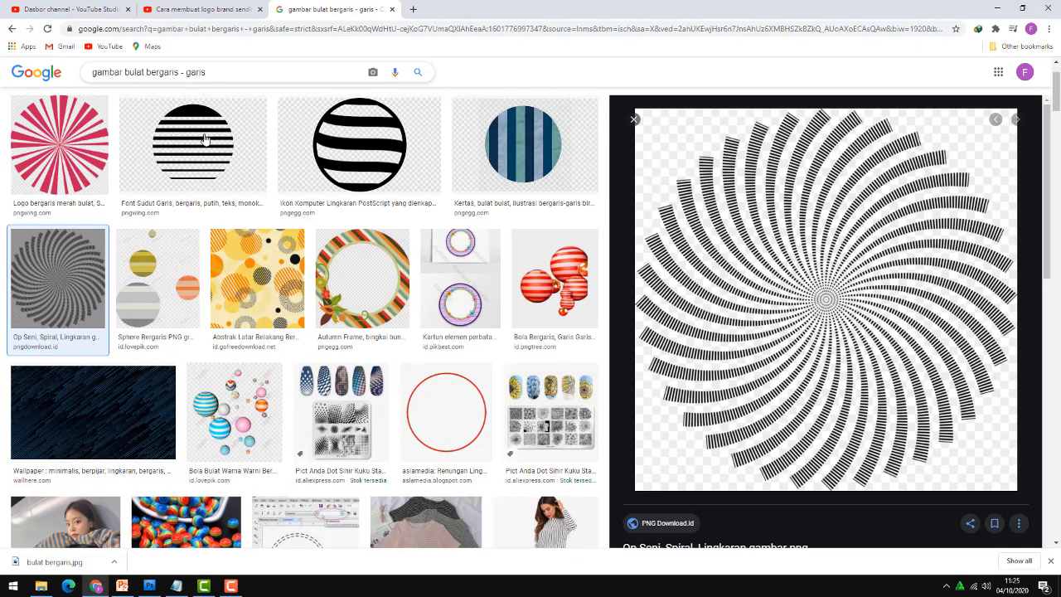
pyautogui.scroll(2, 450, 406)
pyautogui.scroll(-5, 458, 415)
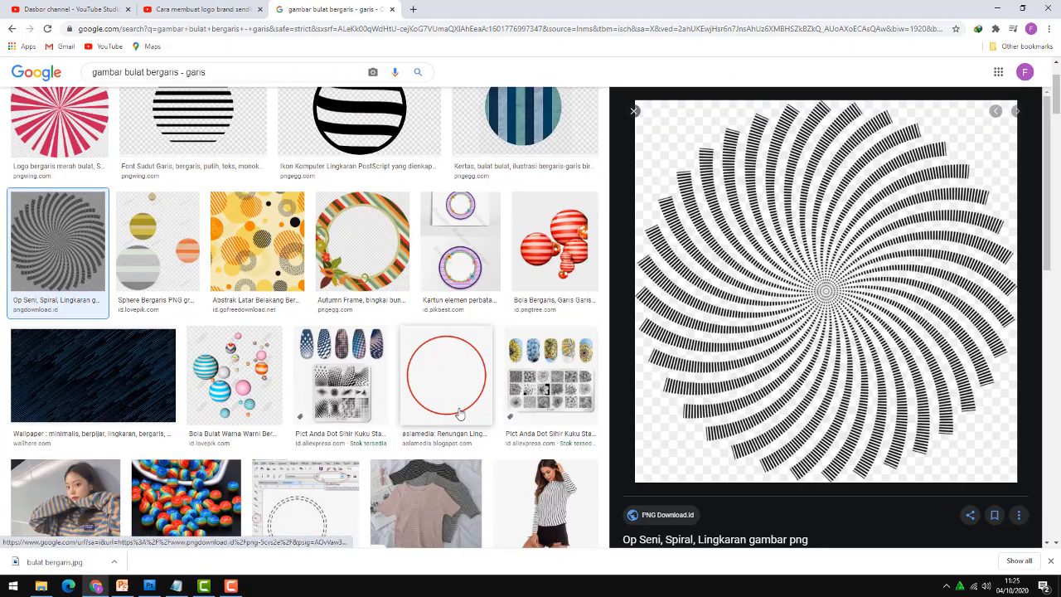
pyautogui.scroll(-2, 928, 351)
pyautogui.scroll(-6, 929, 350)
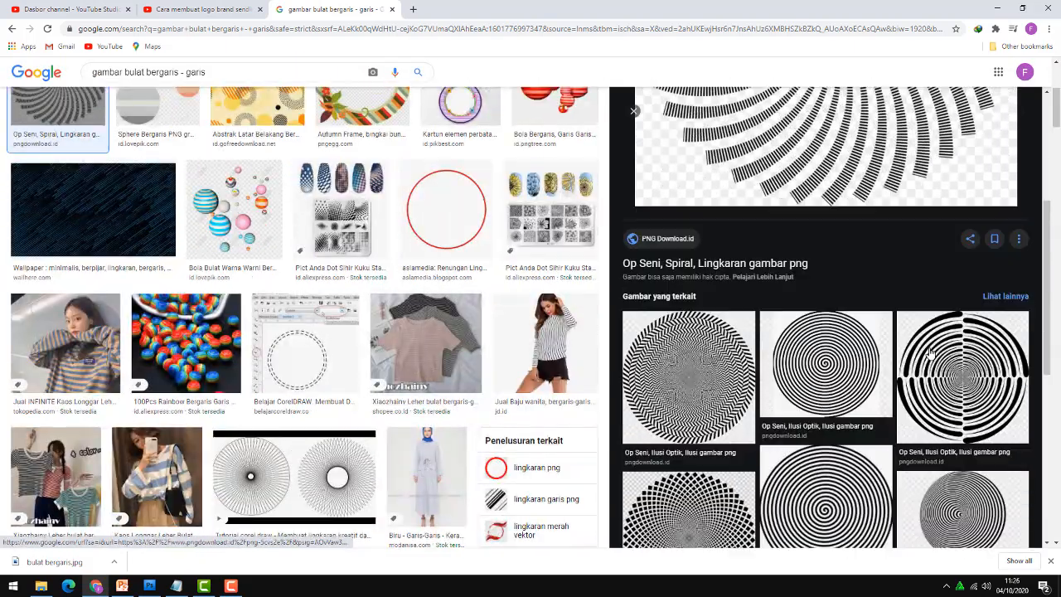
pyautogui.scroll(4, 930, 372)
pyautogui.scroll(2, 931, 372)
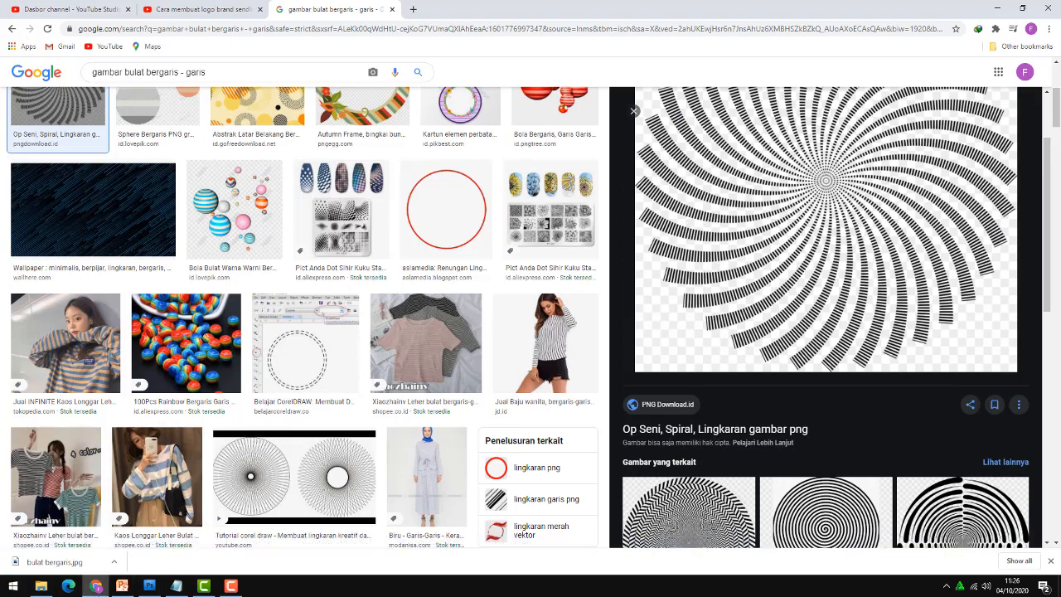
pyautogui.click(150, 586)
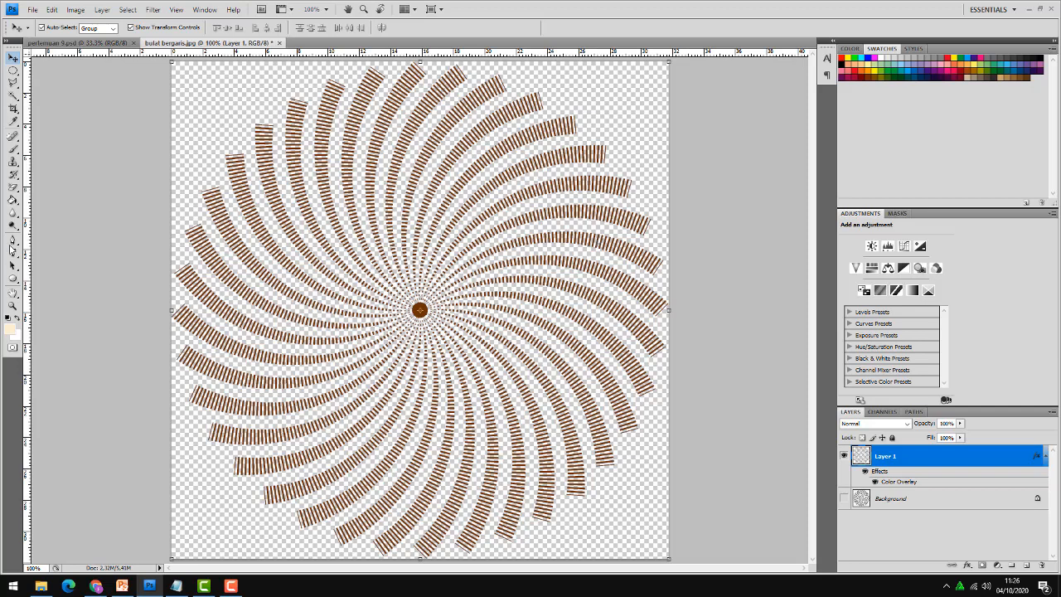
# Step: Start a new document with the International Paper preset at size A4
pyautogui.click(33, 10)
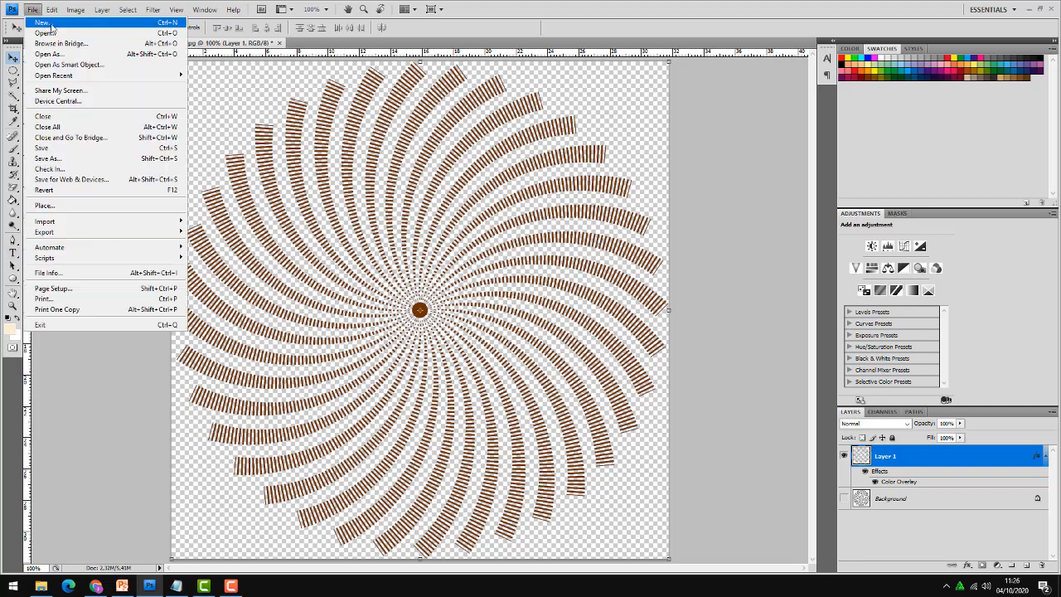
pyautogui.click(43, 22)
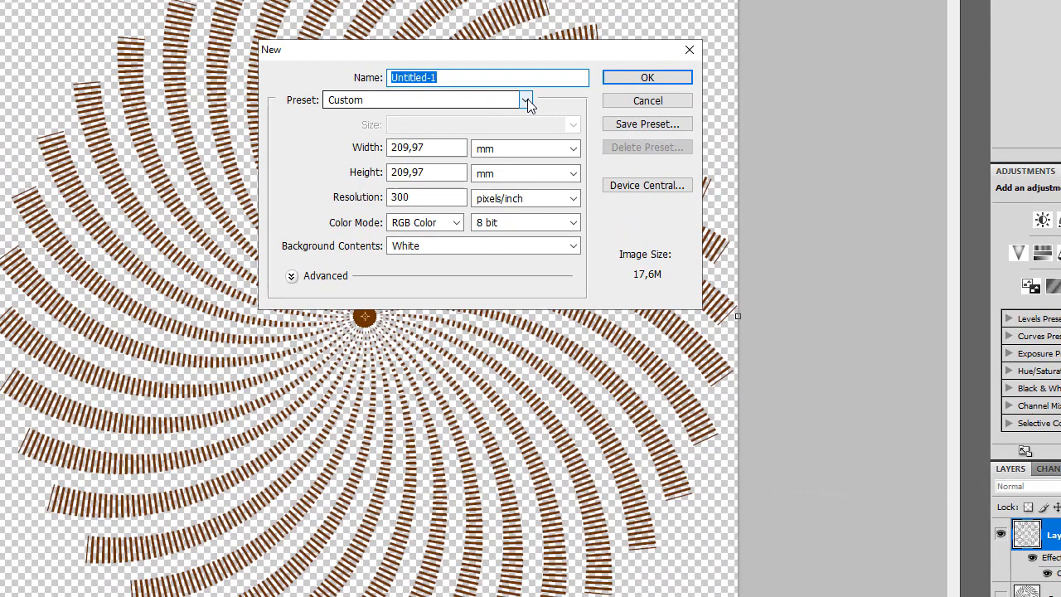
pyautogui.click(525, 100)
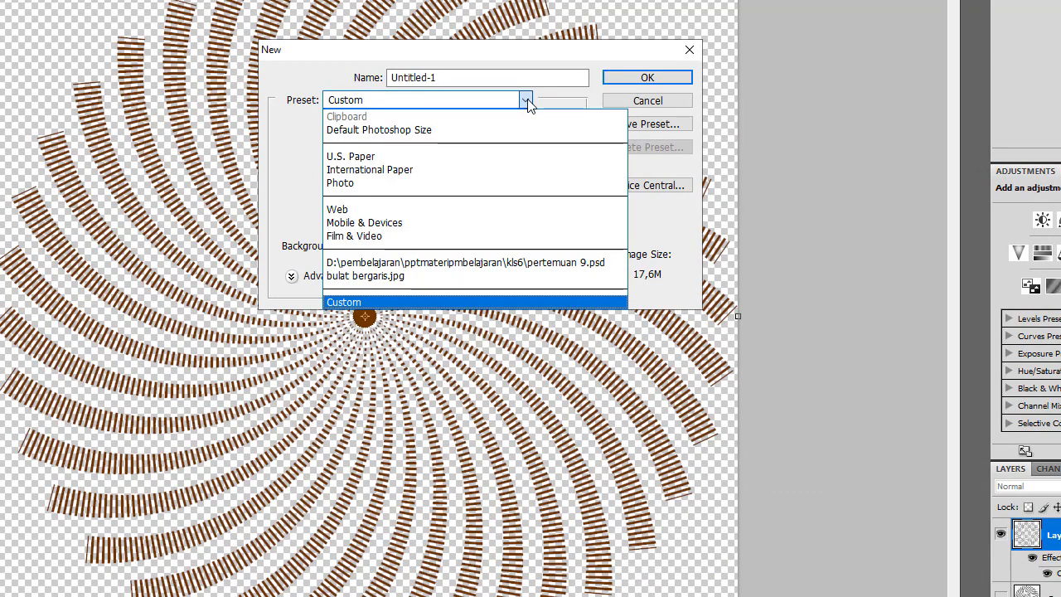
pyautogui.click(381, 177)
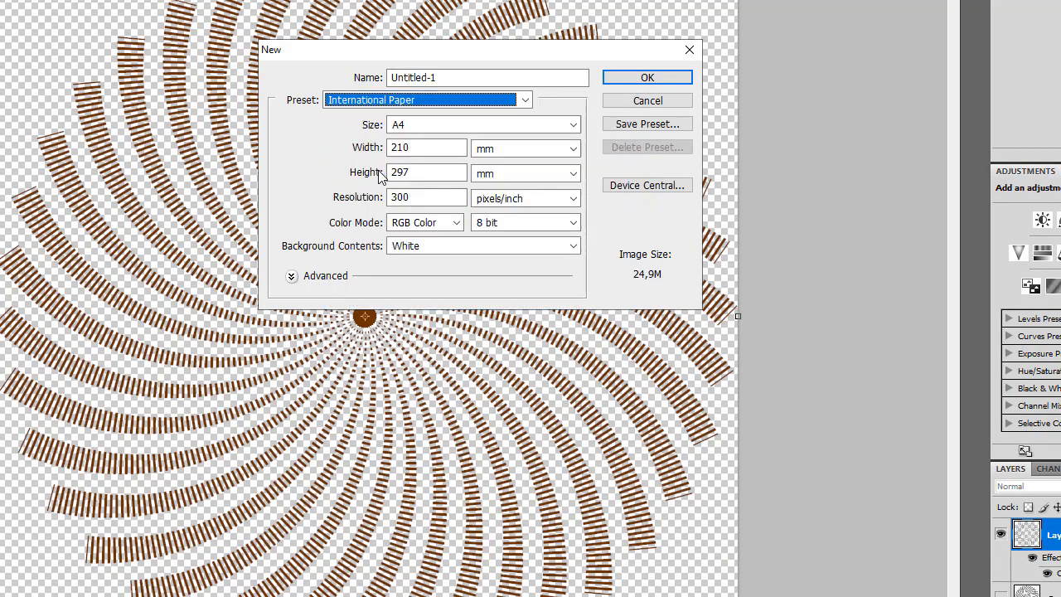
pyautogui.click(421, 131)
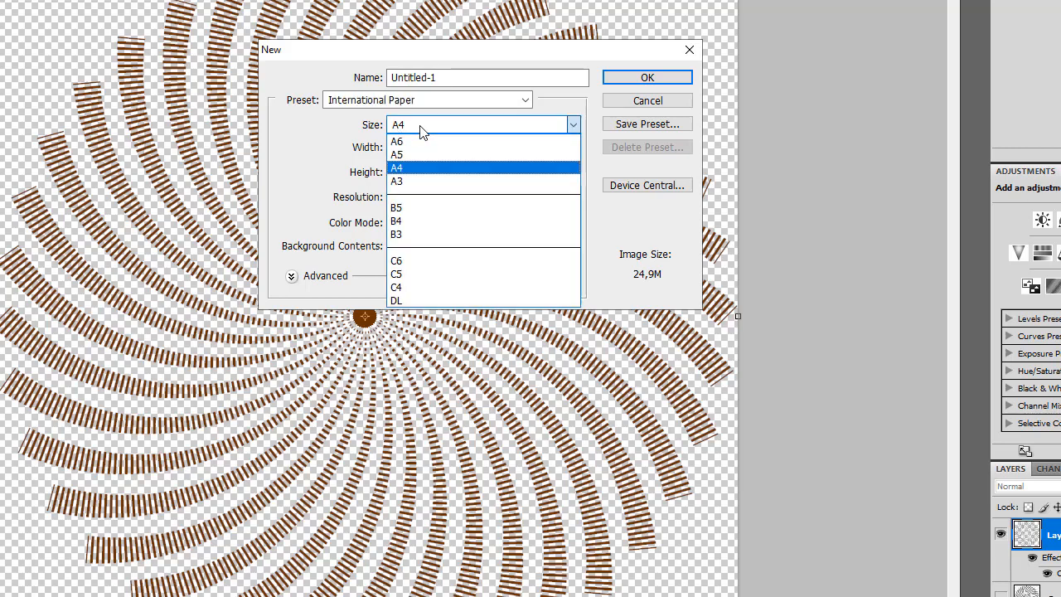
pyautogui.click(396, 169)
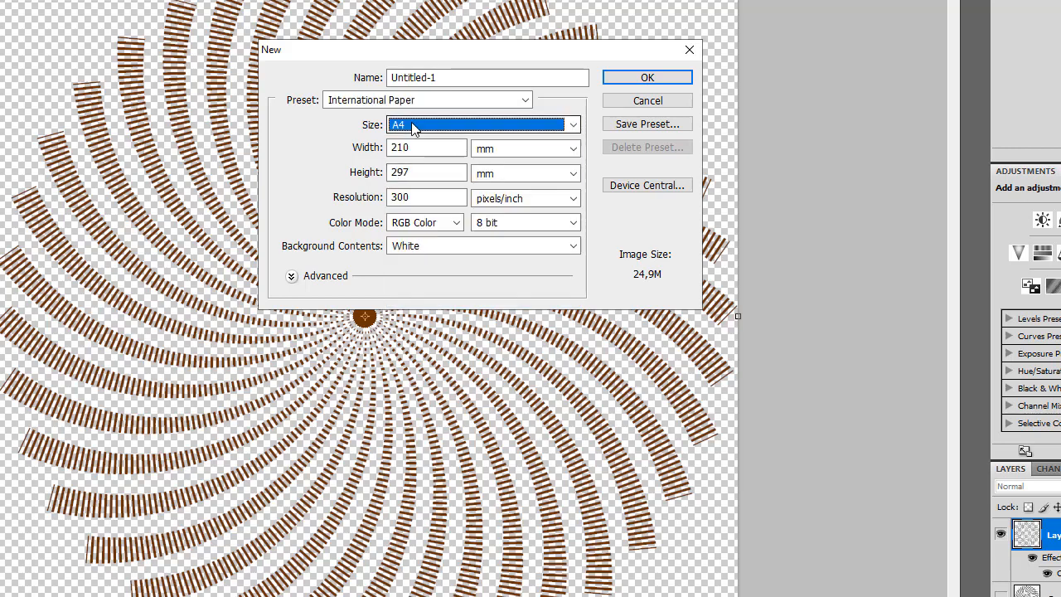
# Step: Set the new document's height to 210 mm with RGB Color mode and create it
pyautogui.click(414, 172)
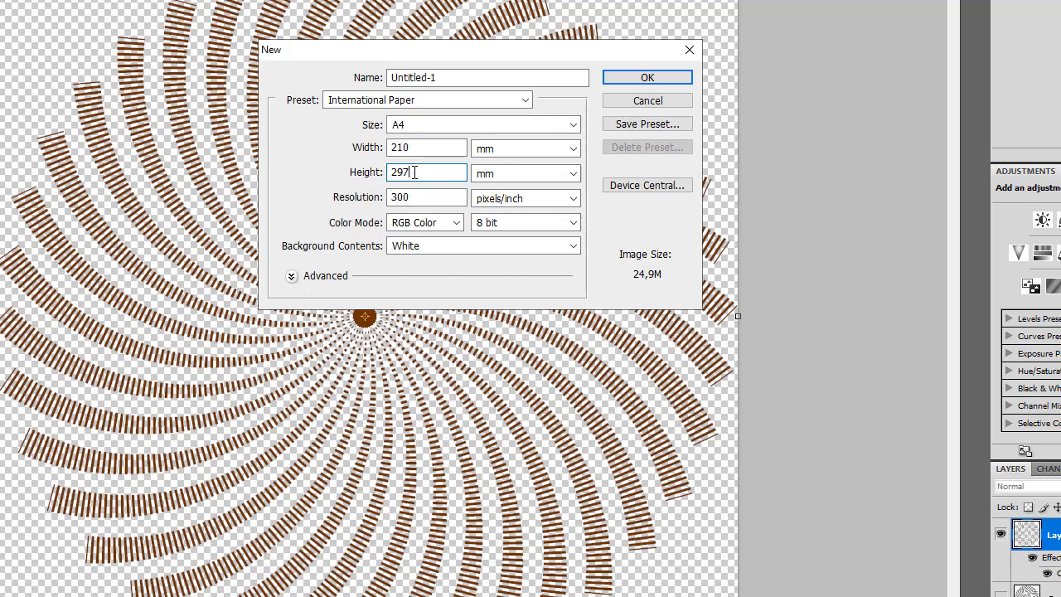
pyautogui.moveTo(414, 172); pyautogui.dragTo(390, 173)
pyautogui.write('210')
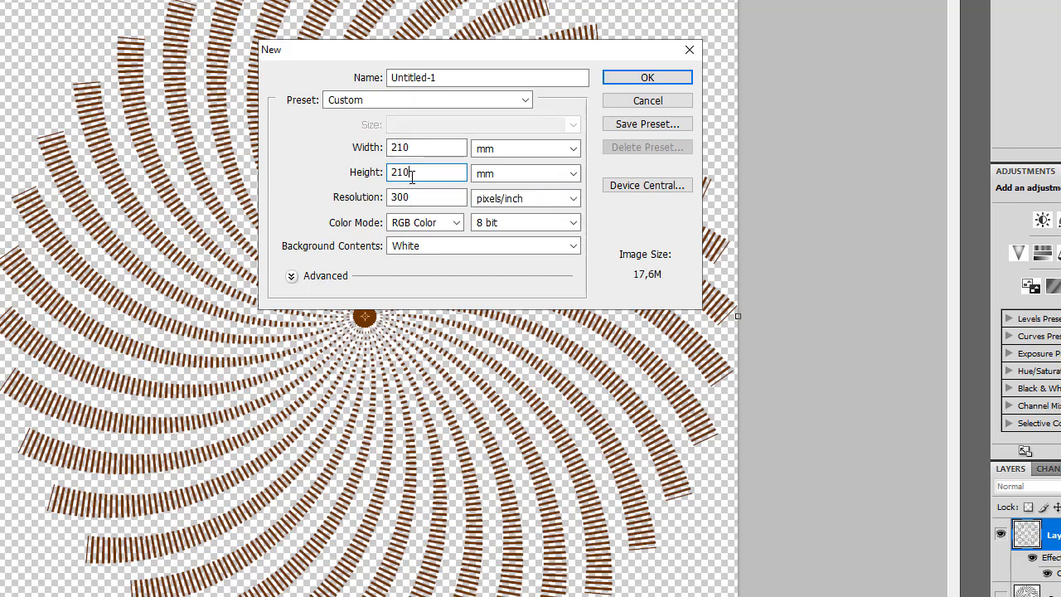
pyautogui.click(455, 223)
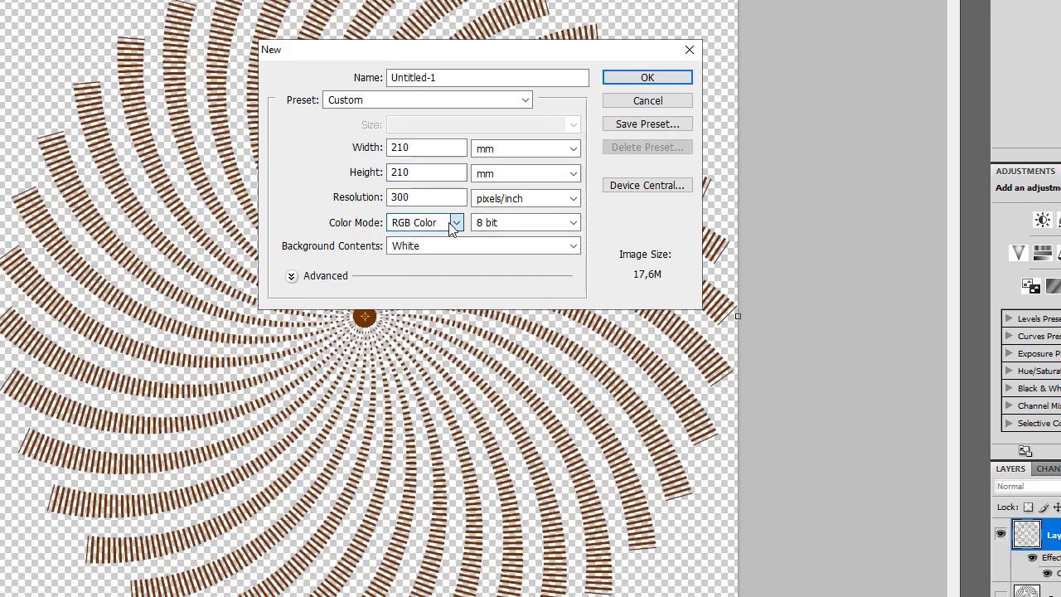
pyautogui.click(419, 264)
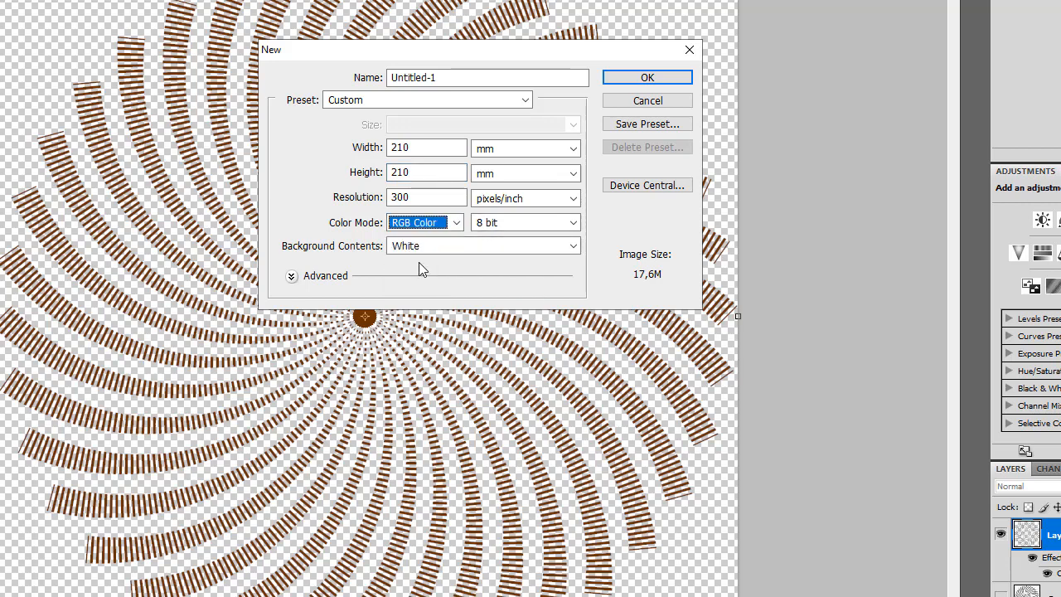
pyautogui.click(644, 78)
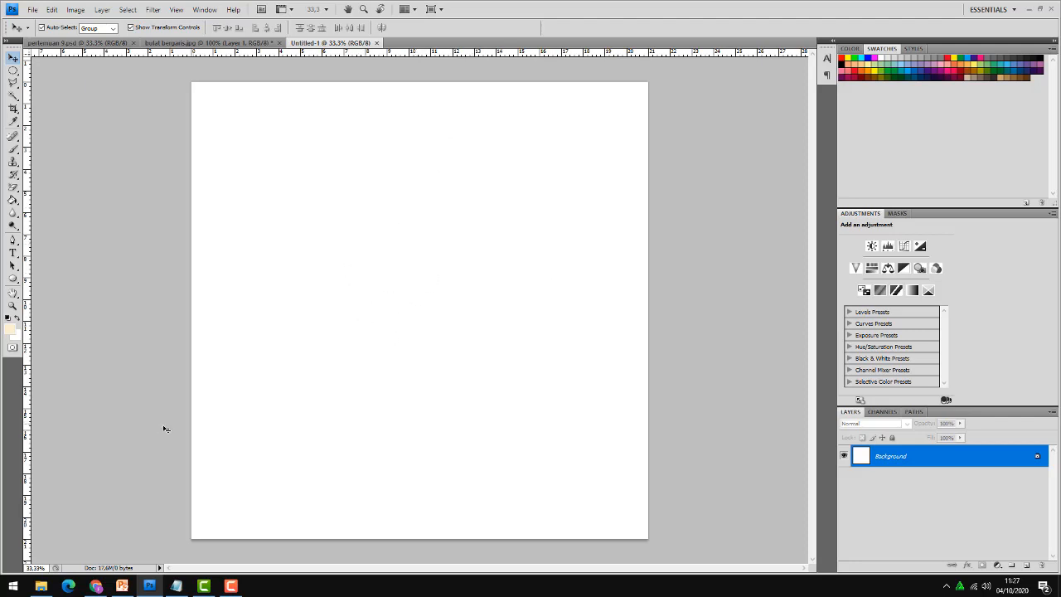
# Step: Set the foreground color to the light cream fef1d2
pyautogui.click(10, 330)
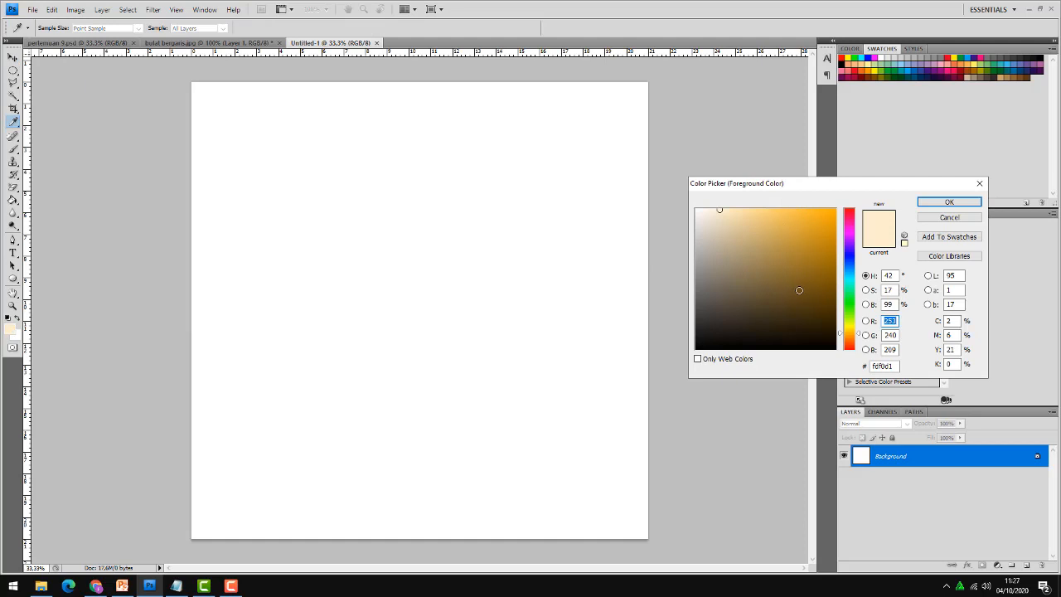
pyautogui.click(738, 211)
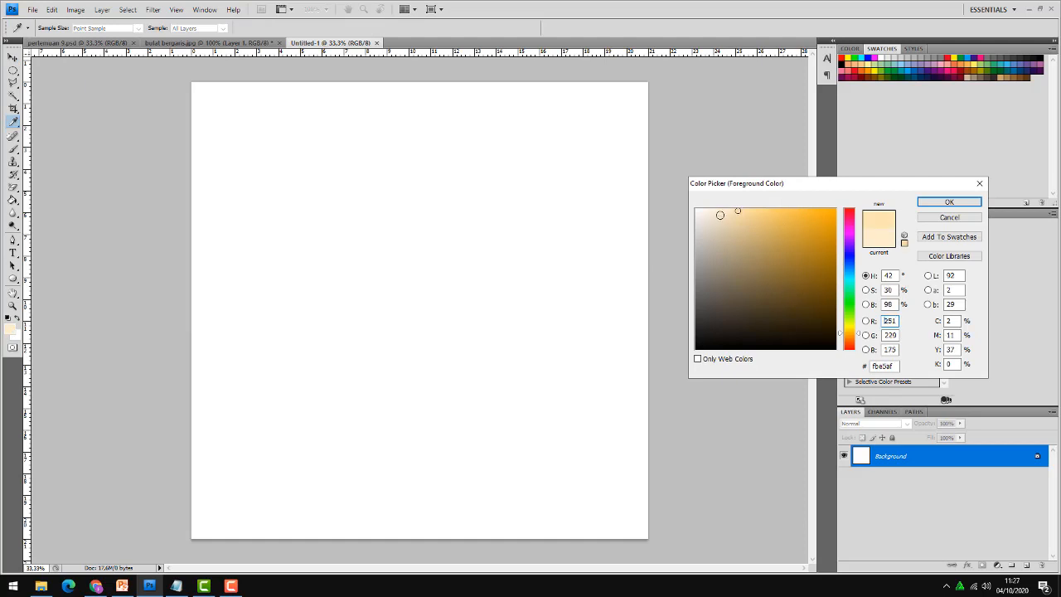
pyautogui.click(707, 211)
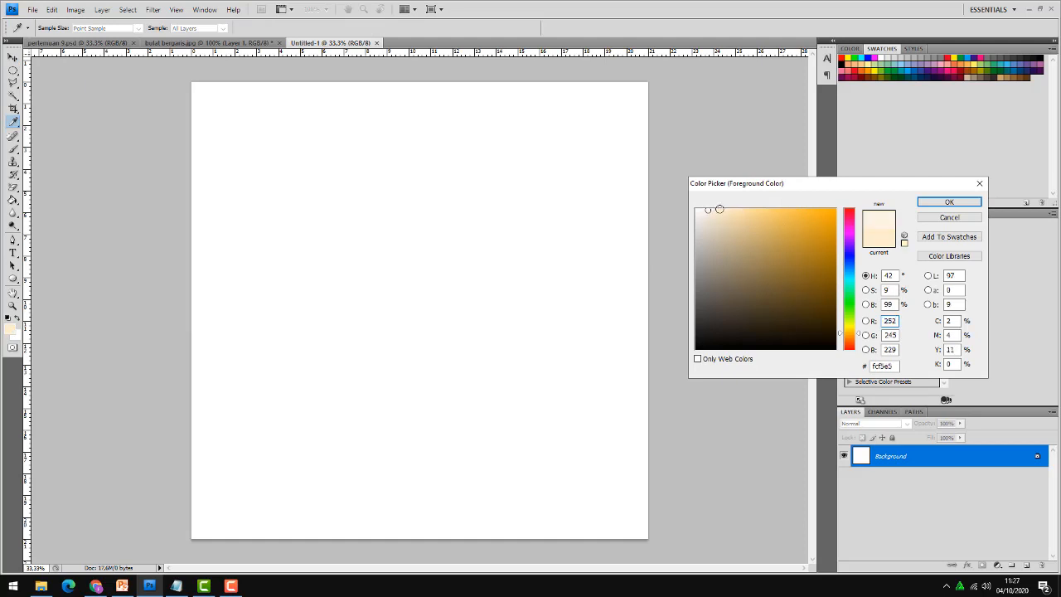
pyautogui.click(719, 209)
pyautogui.click(948, 203)
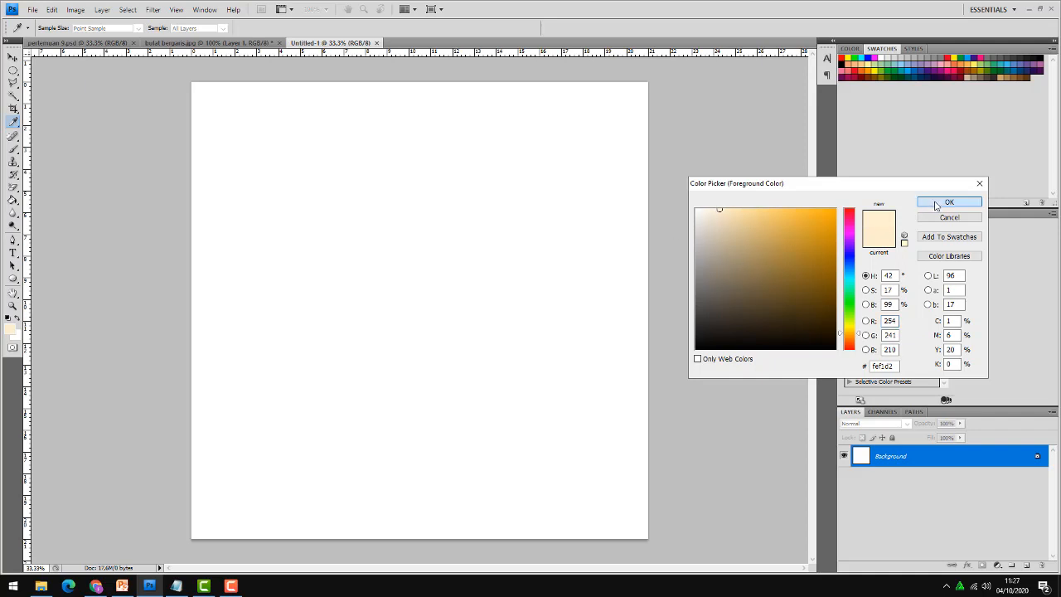
pyautogui.press('v')
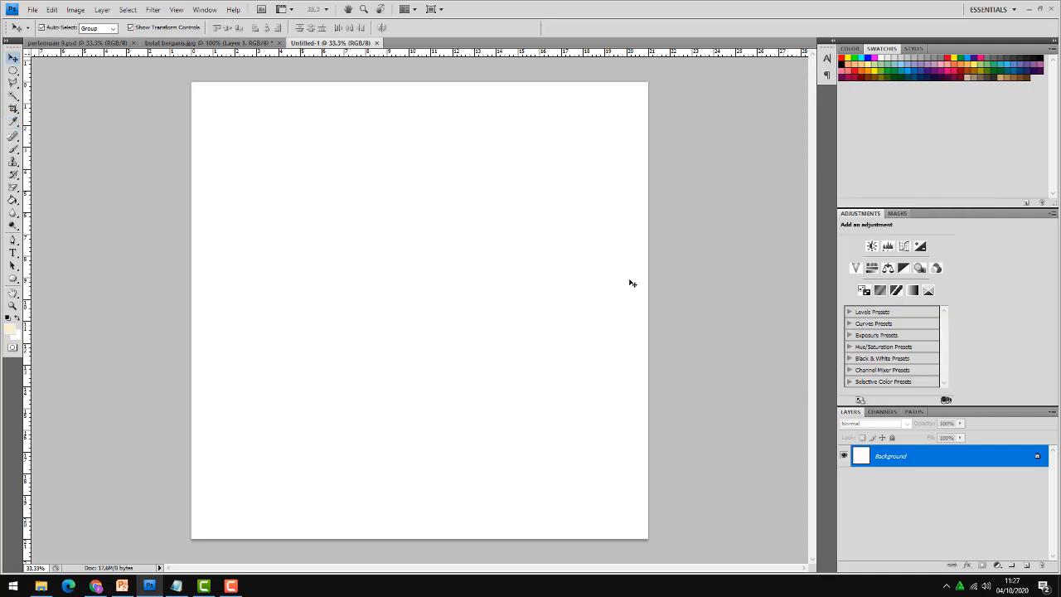
# Step: Fill the white background with the cream foreground color using the Paint Bucket tool
pyautogui.rightClick(15, 201)
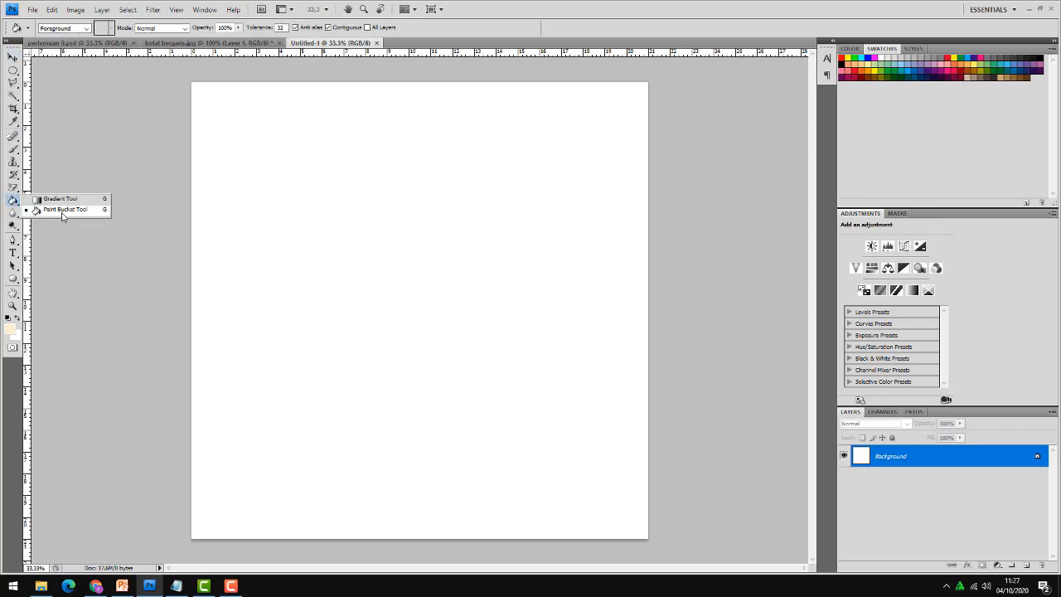
pyautogui.click(62, 212)
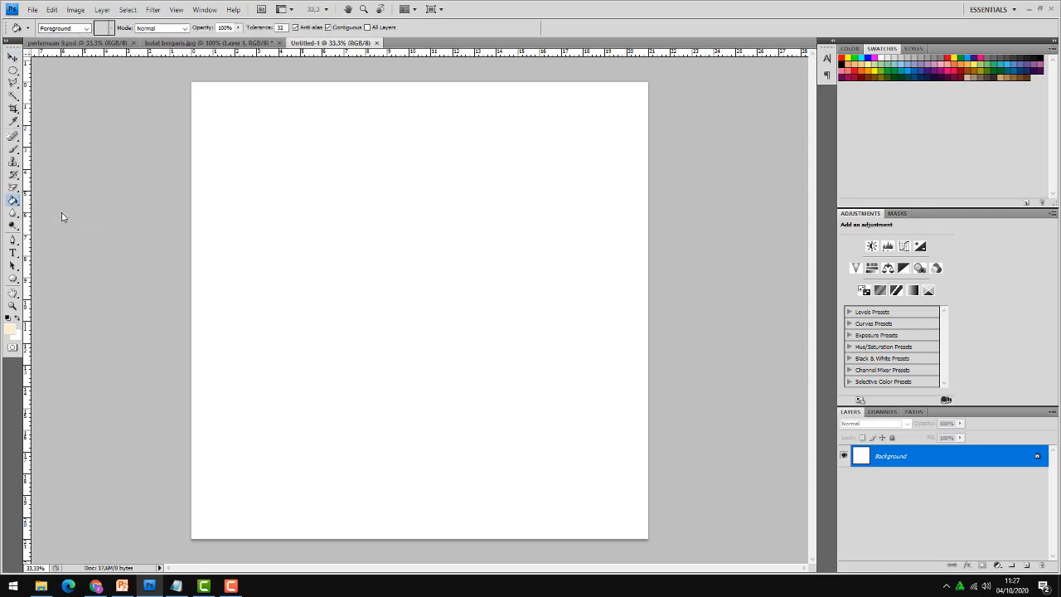
pyautogui.click(357, 253)
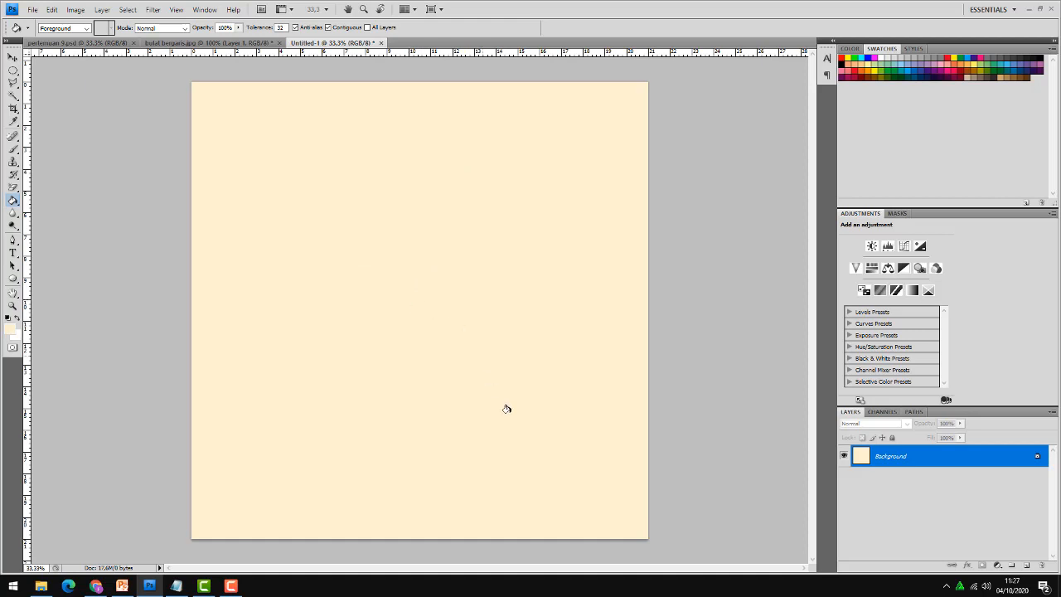
# Step: Add a new layer and draw a circular selection about 14 cm across with the Elliptical Marquee tool
pyautogui.click(1027, 567)
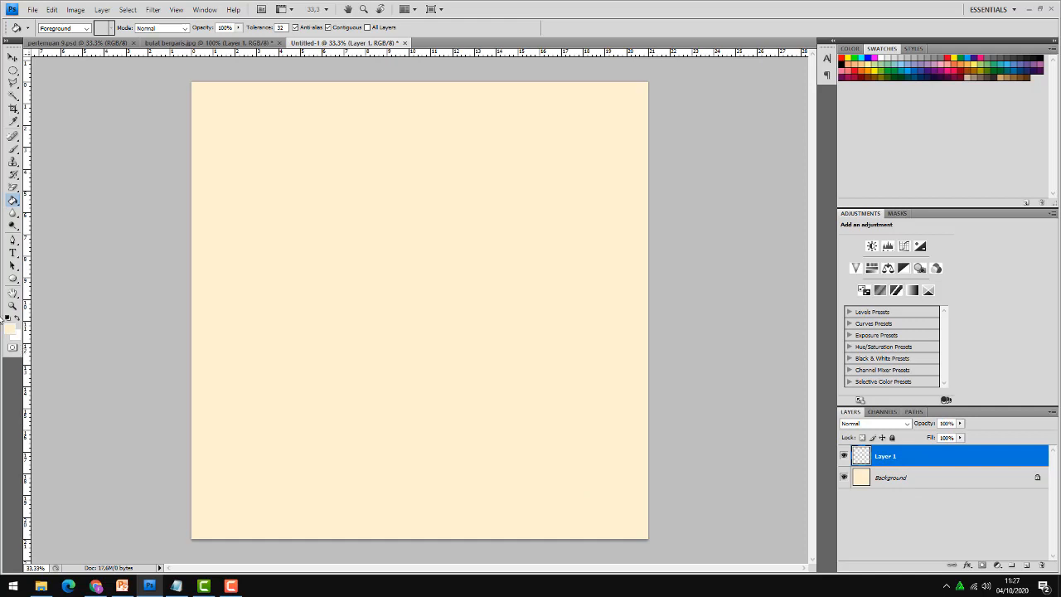
pyautogui.click(16, 73)
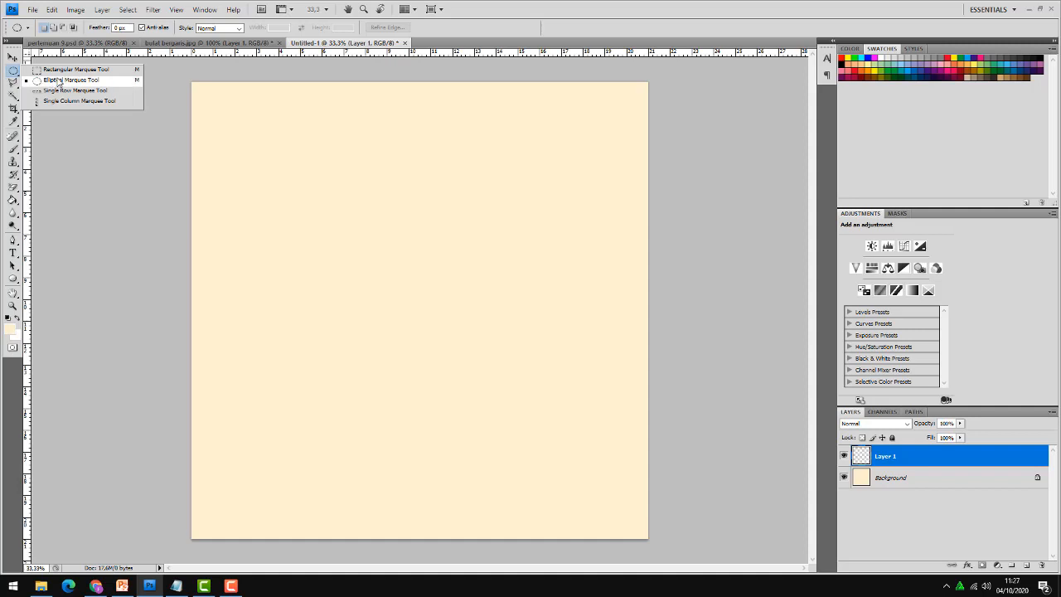
pyautogui.click(57, 81)
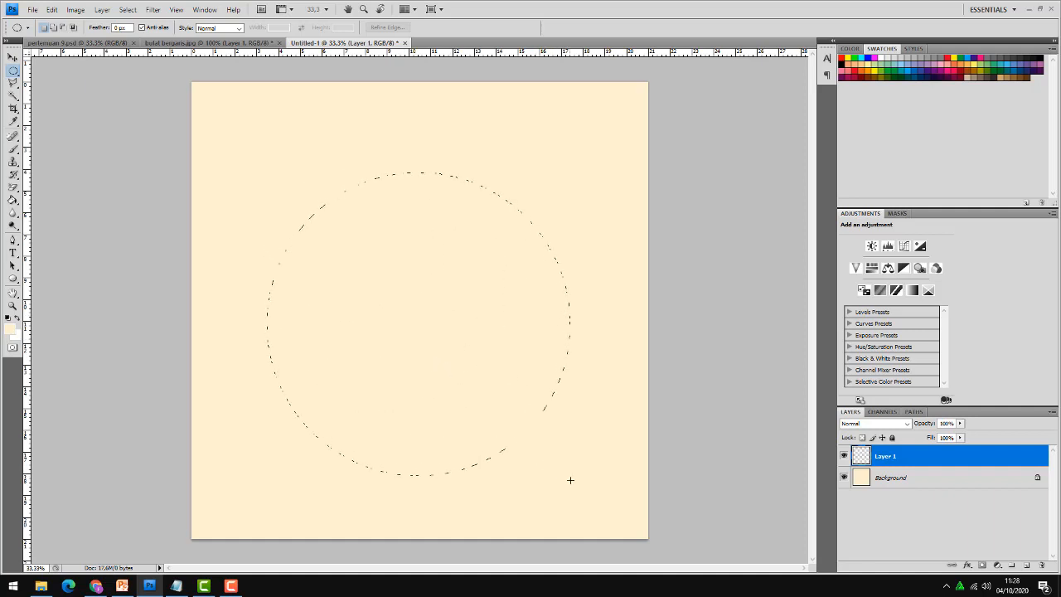
pyautogui.moveTo(572, 481); pyautogui.dragTo(577, 487)
pyautogui.moveTo(570, 482); pyautogui.dragTo(569, 483)
# Step: Try to reposition the circular selection with the Move tool
pyautogui.press('v')
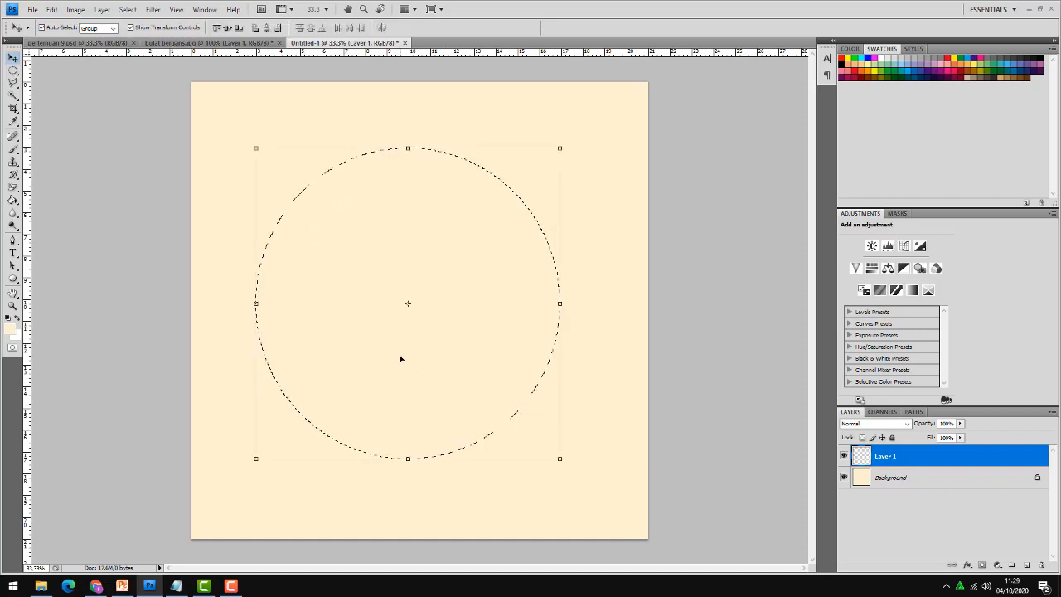
pyautogui.click(461, 330)
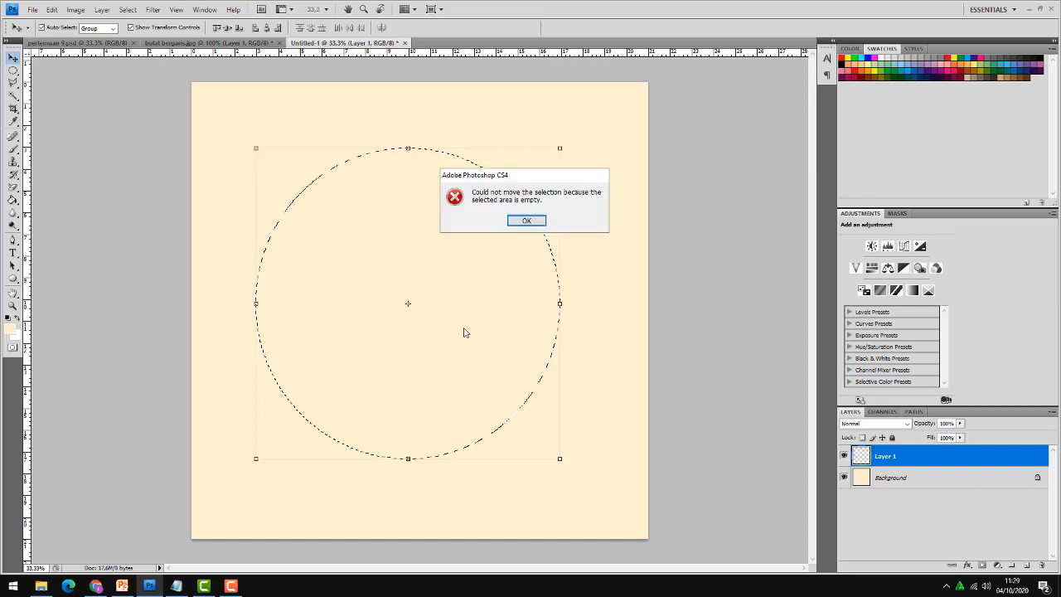
pyautogui.click(526, 219)
# Step: Shift the circular selection outline to the horizontal center of the canvas using the Elliptical Marquee tool
pyautogui.click(12, 69)
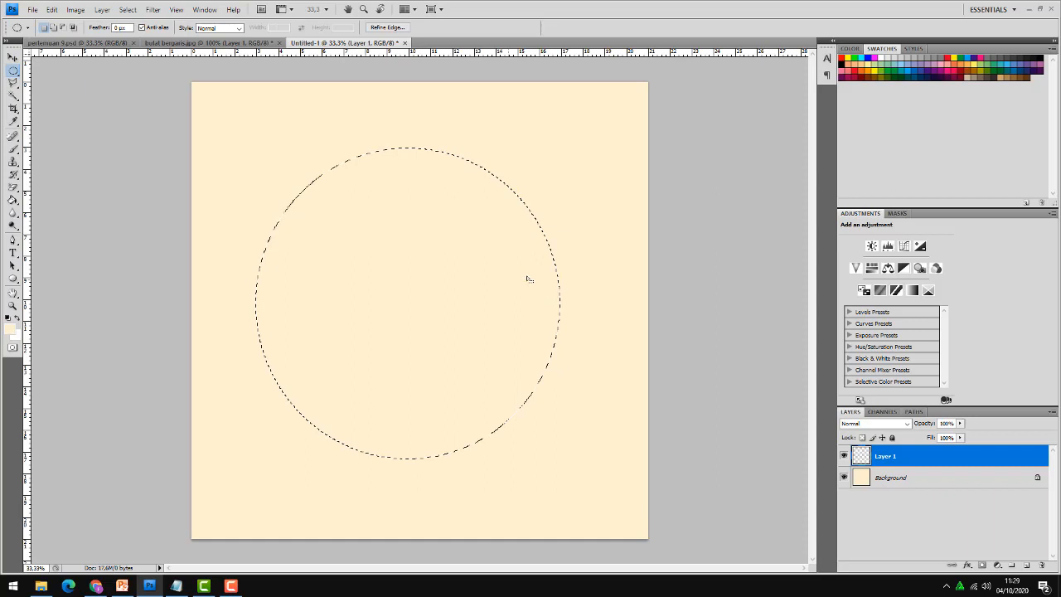
pyautogui.moveTo(526, 279); pyautogui.dragTo(555, 276)
pyautogui.moveTo(508, 303)
pyautogui.mouseDown()
pyautogui.moveTo(492, 304)
pyautogui.moveTo(504, 302)
pyautogui.mouseUp()
# Step: Start a stroke on the circular selection and set its stroke color to dark brown #663518
pyautogui.rightClick(498, 219)
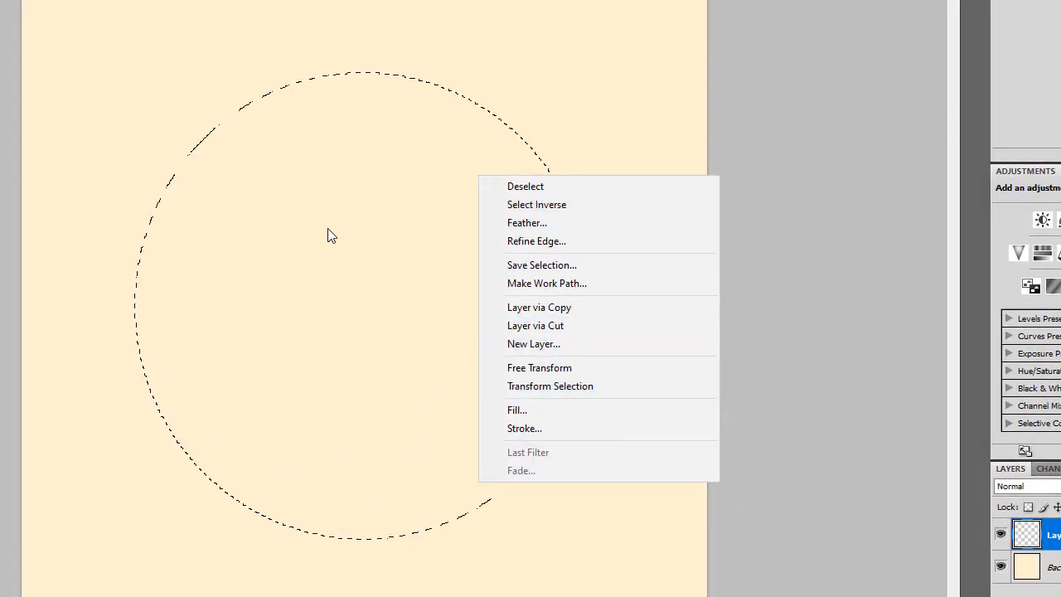
pyautogui.click(537, 430)
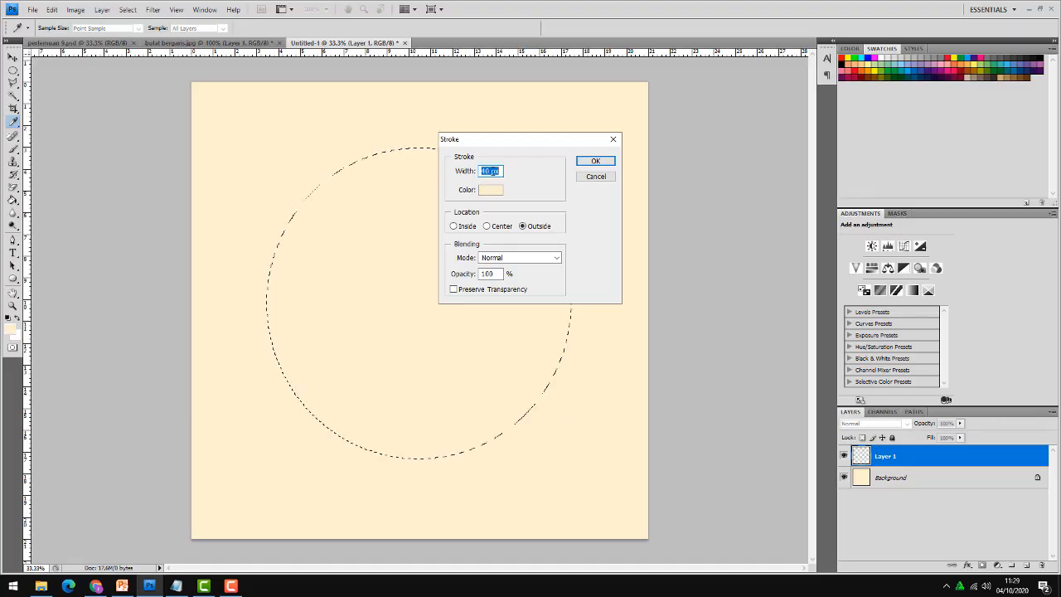
pyautogui.click(496, 190)
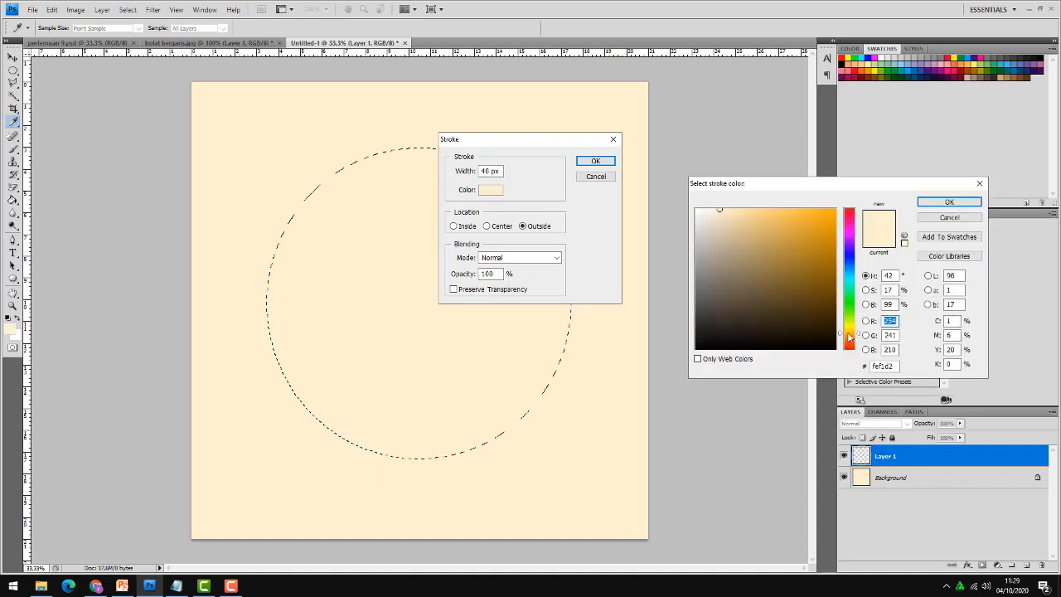
pyautogui.moveTo(848, 336); pyautogui.dragTo(850, 342)
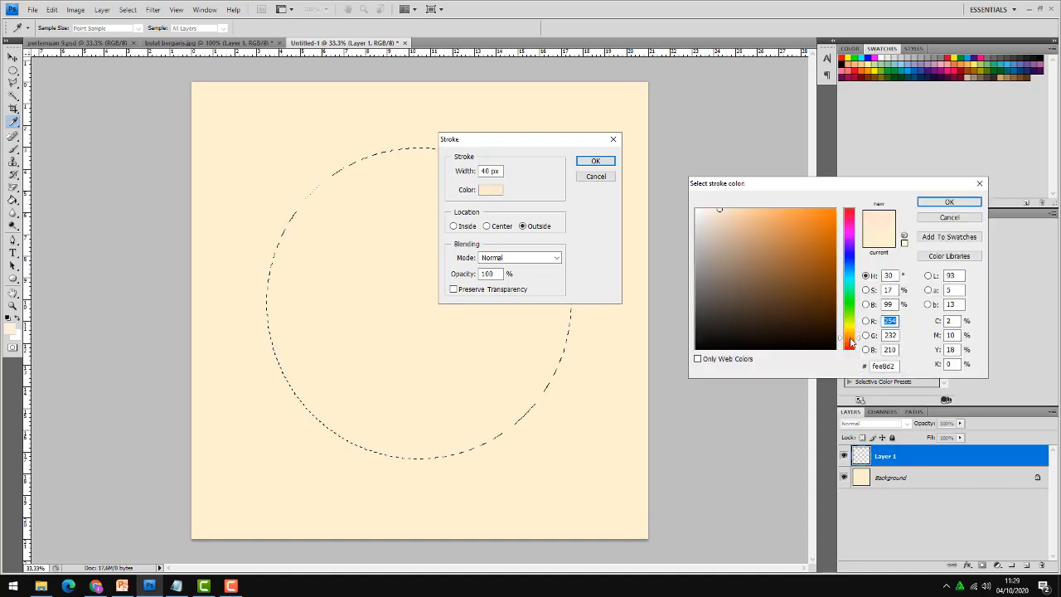
pyautogui.click(799, 281)
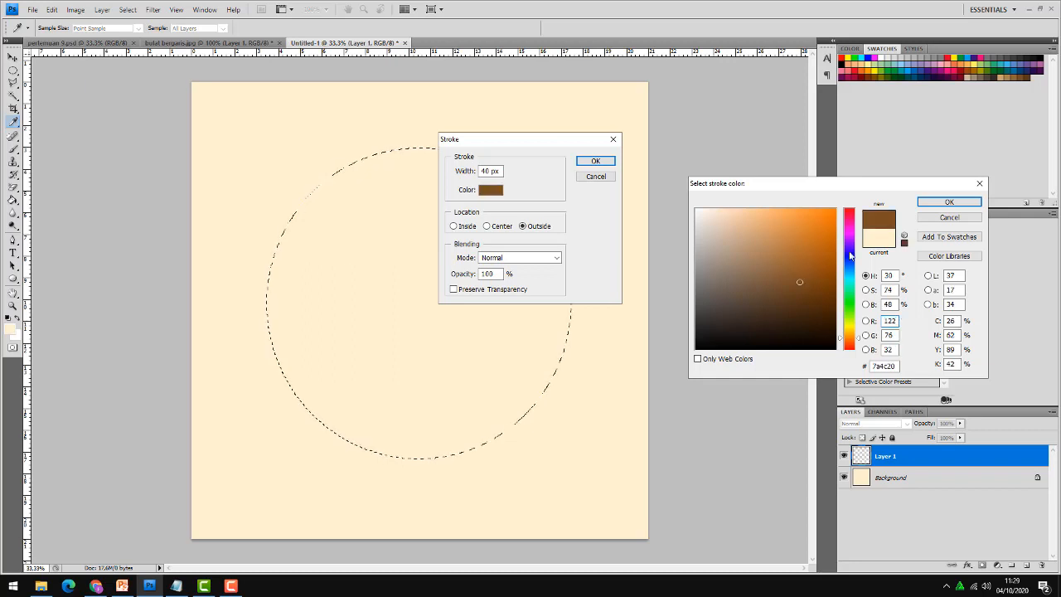
pyautogui.click(848, 342)
pyautogui.click(848, 343)
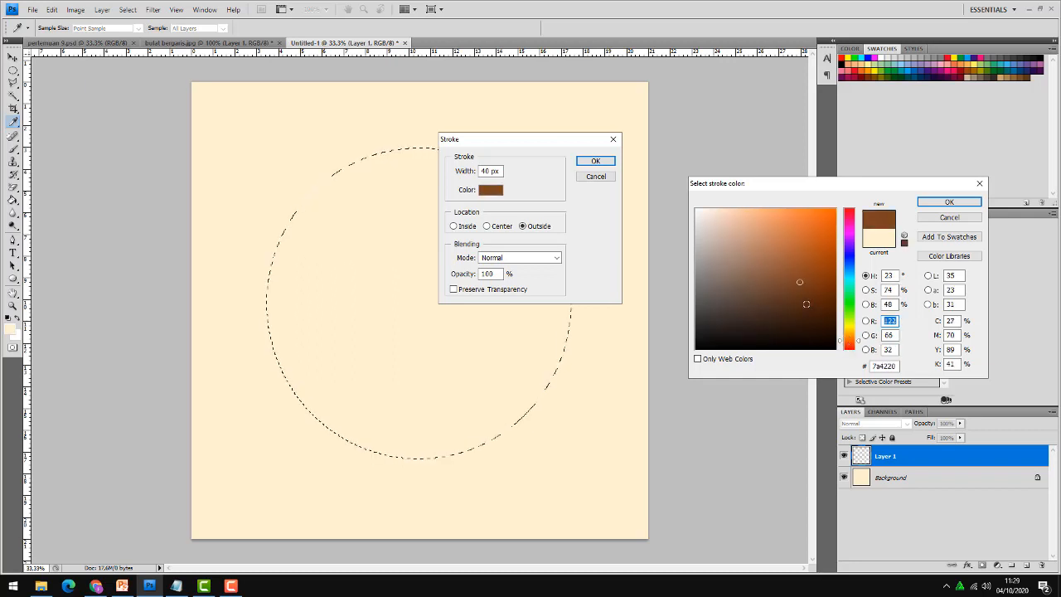
pyautogui.click(803, 292)
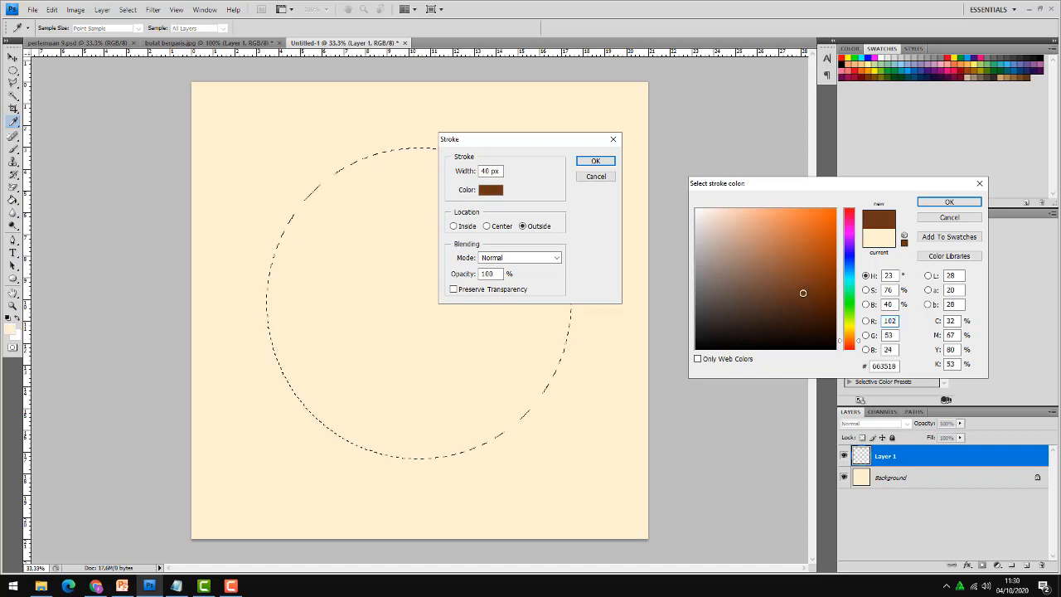
pyautogui.click(940, 204)
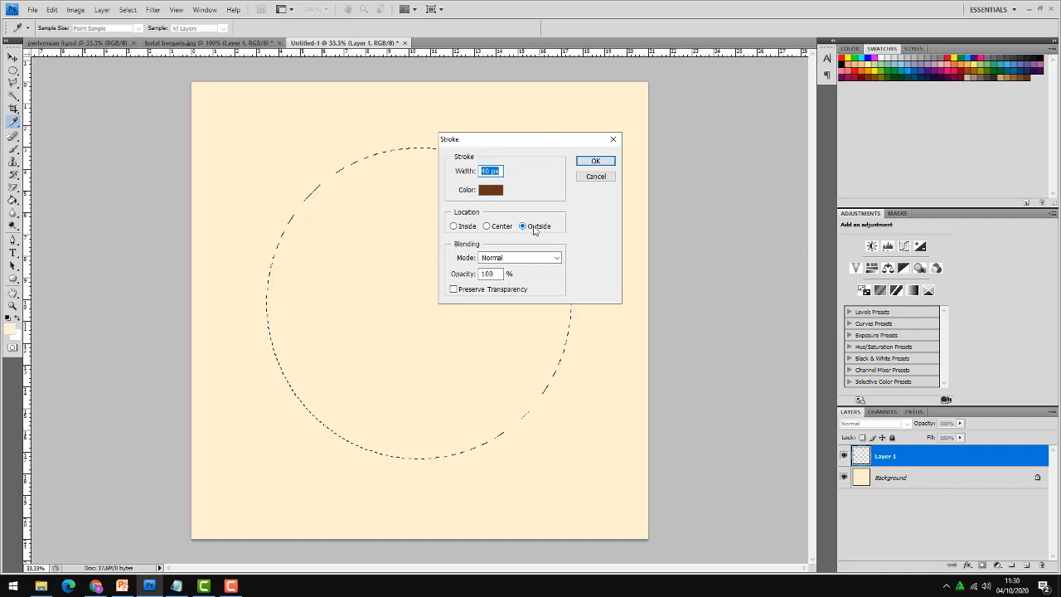
# Step: Apply the 40 px stroke outside the circular selection, and deselect it
pyautogui.click(596, 162)
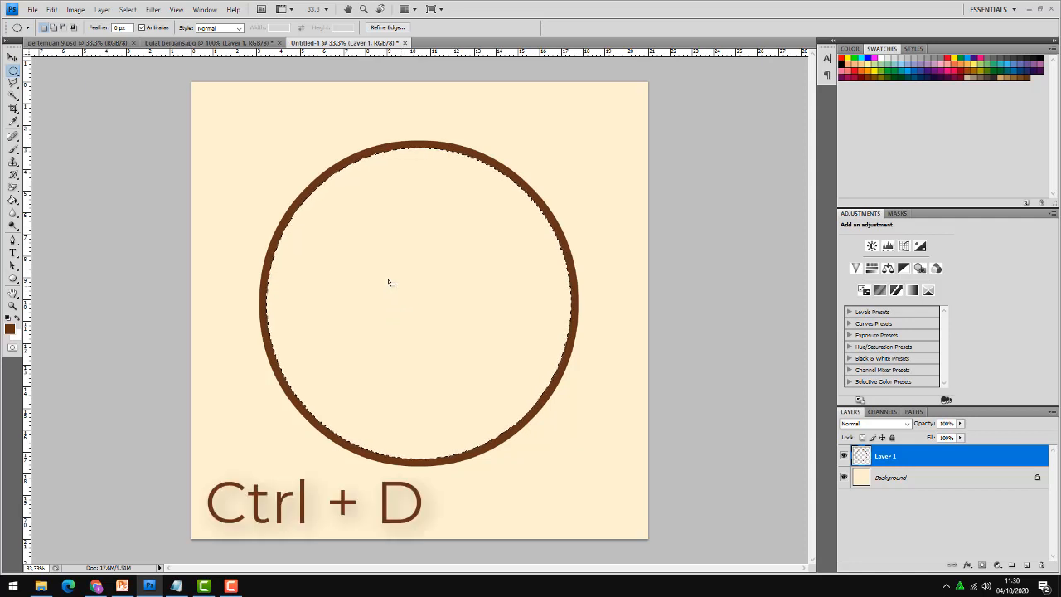
pyautogui.hotkey('ctrl', 'd')
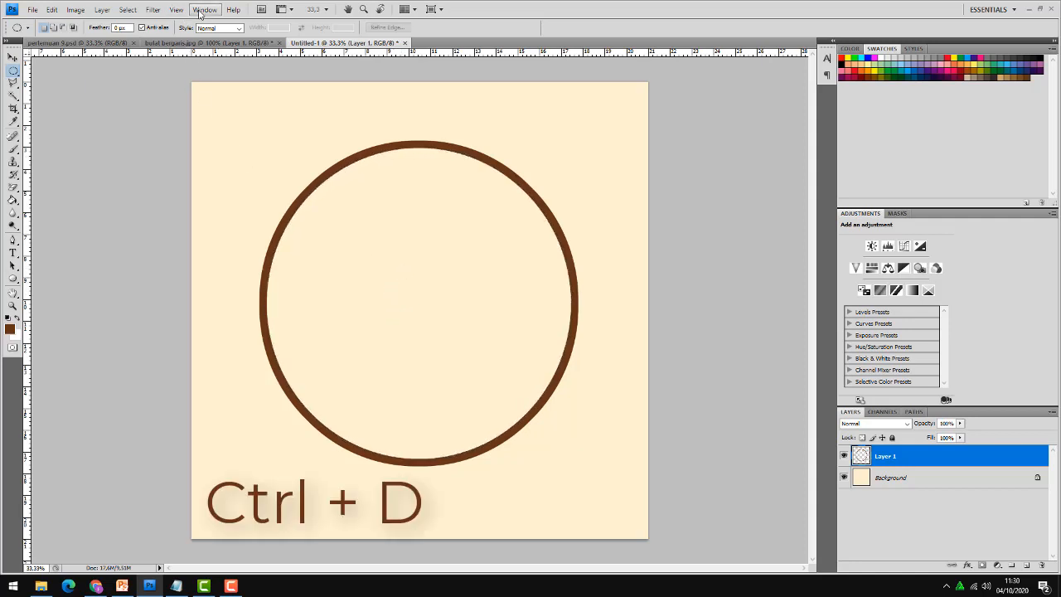
pyautogui.click(119, 6)
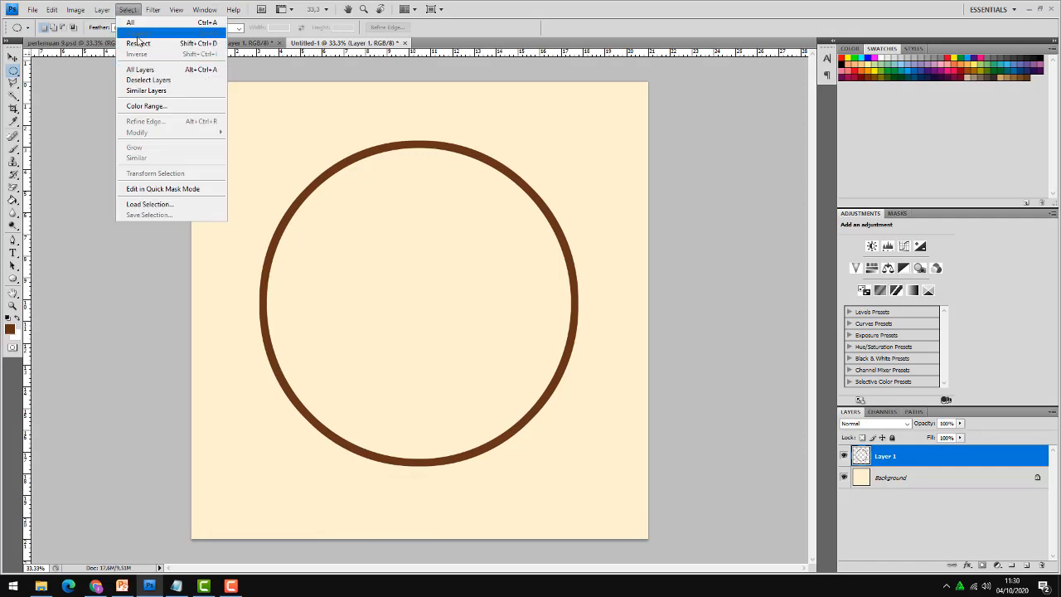
pyautogui.click(380, 257)
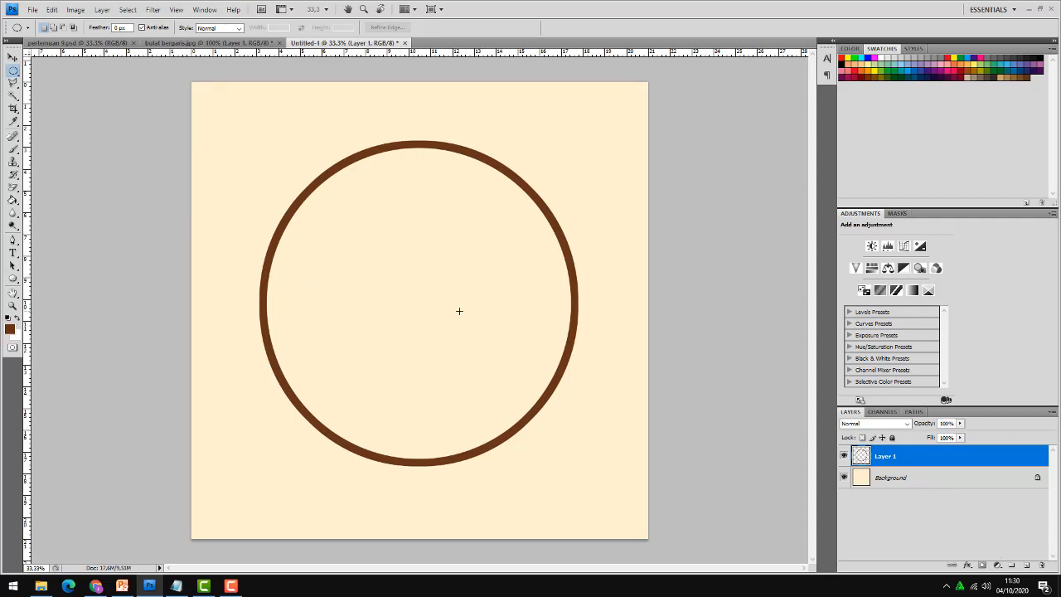
# Step: Add a new layer and draw a circular selection about 6.5 cm across near the center of the brown ring with the Elliptical Marquee tool
pyautogui.click(1027, 565)
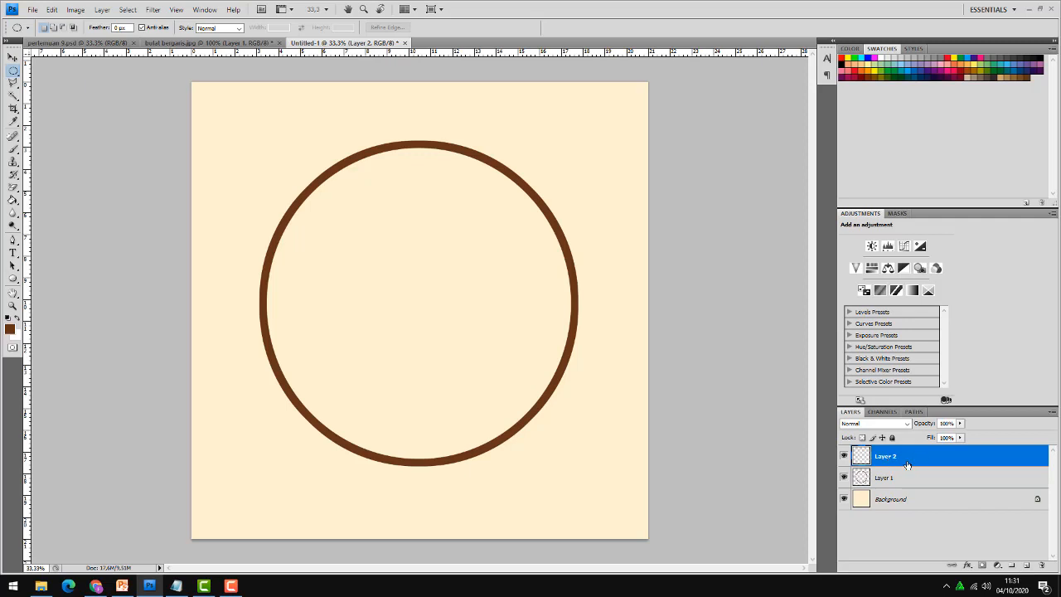
pyautogui.rightClick(17, 74)
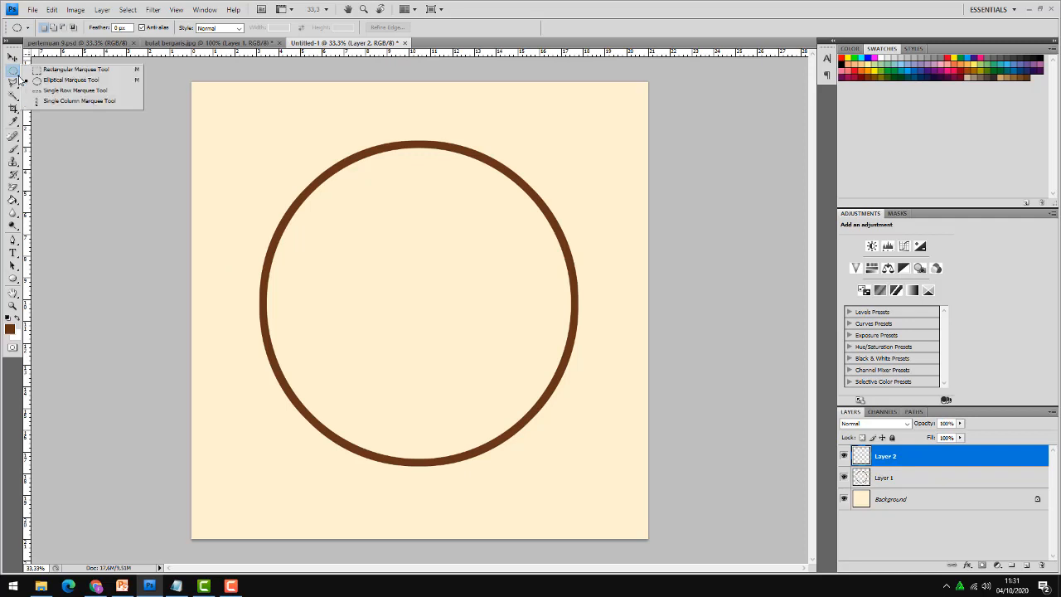
pyautogui.click(66, 80)
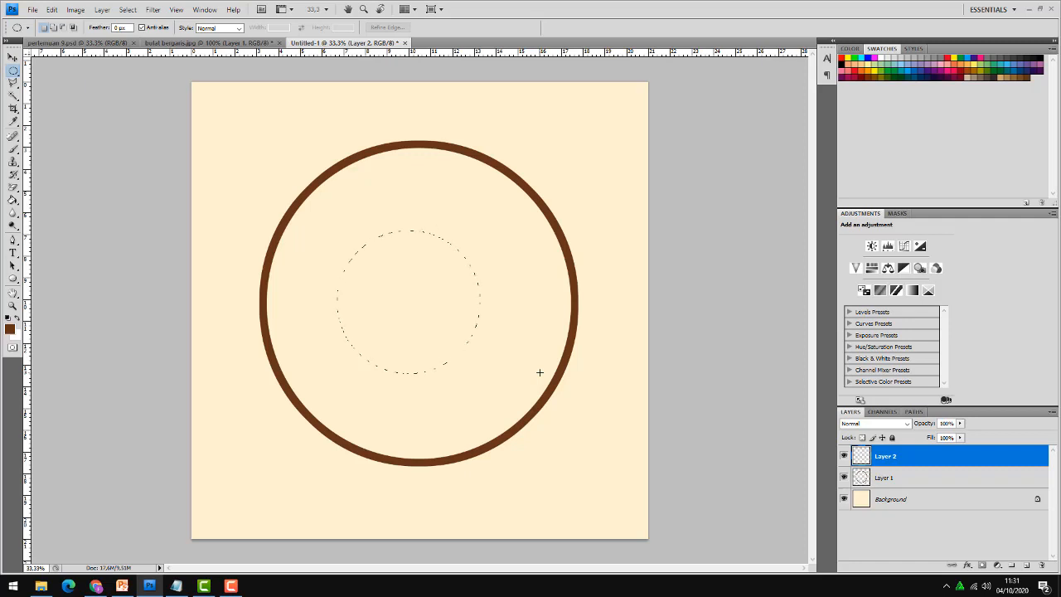
pyautogui.moveTo(539, 373); pyautogui.dragTo(526, 373)
# Step: Stroke the small circular selection with a 40 px dark brown line outside its edge, and deselect it
pyautogui.rightClick(448, 283)
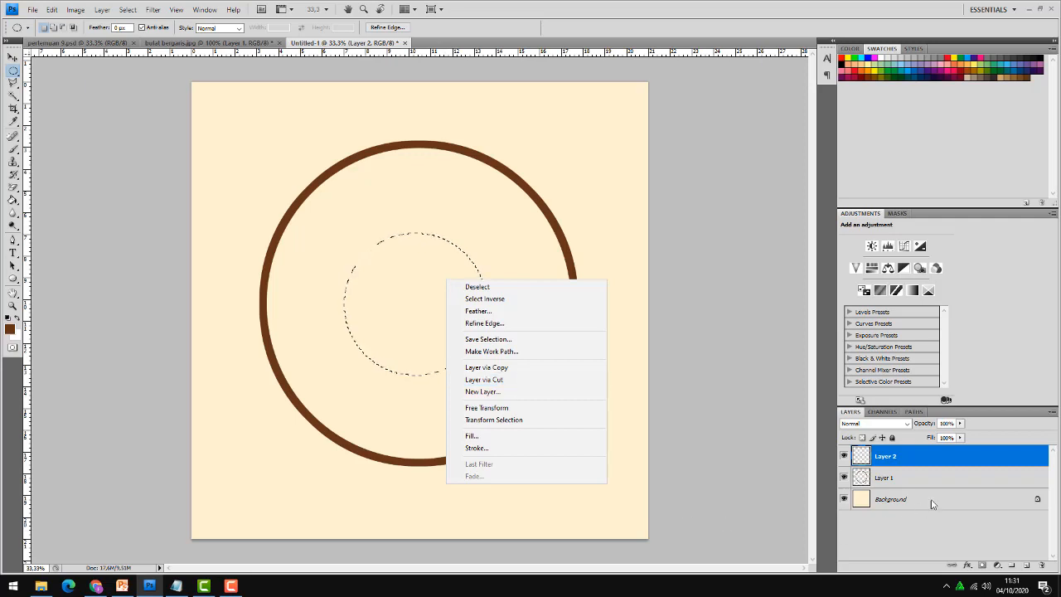
pyautogui.click(476, 447)
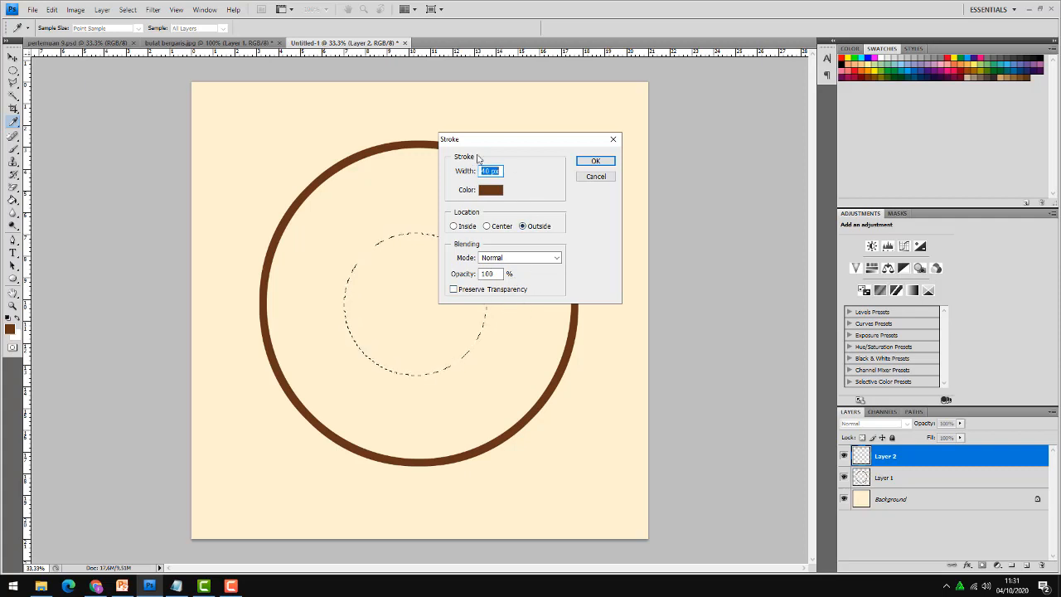
pyautogui.click(595, 160)
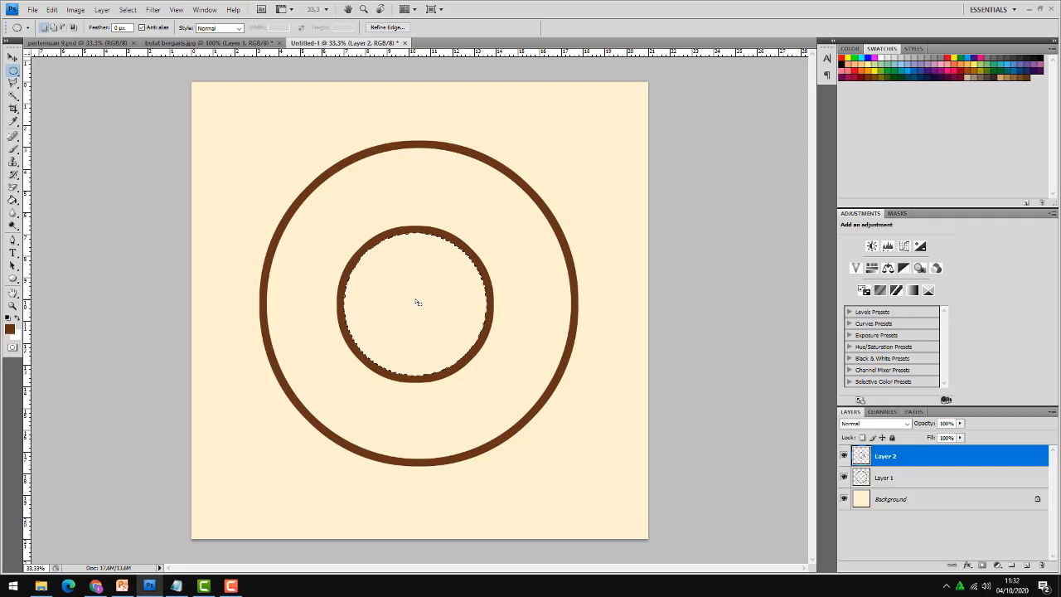
pyautogui.click(126, 10)
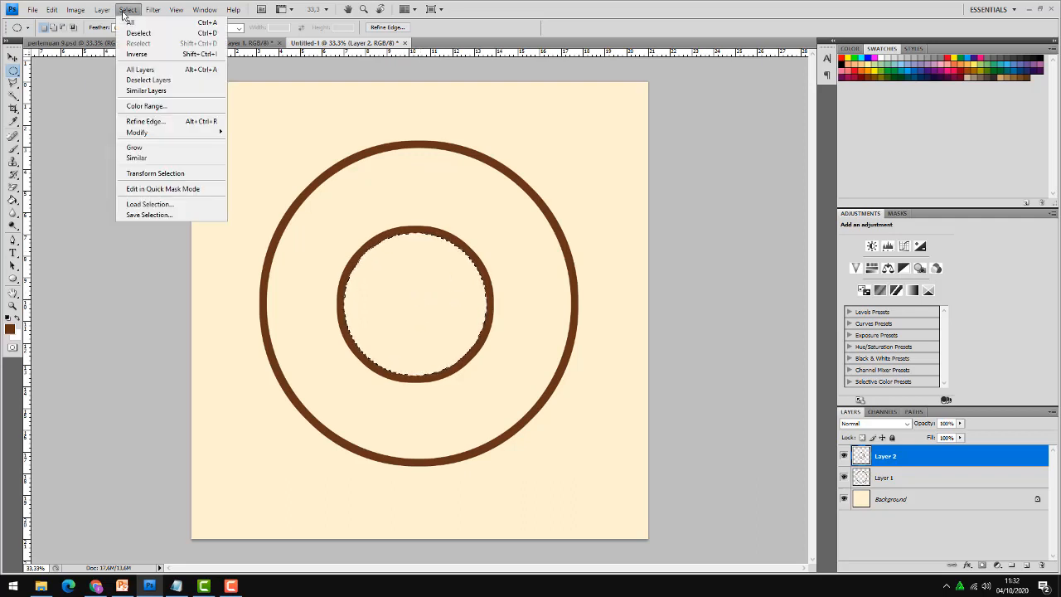
pyautogui.click(136, 34)
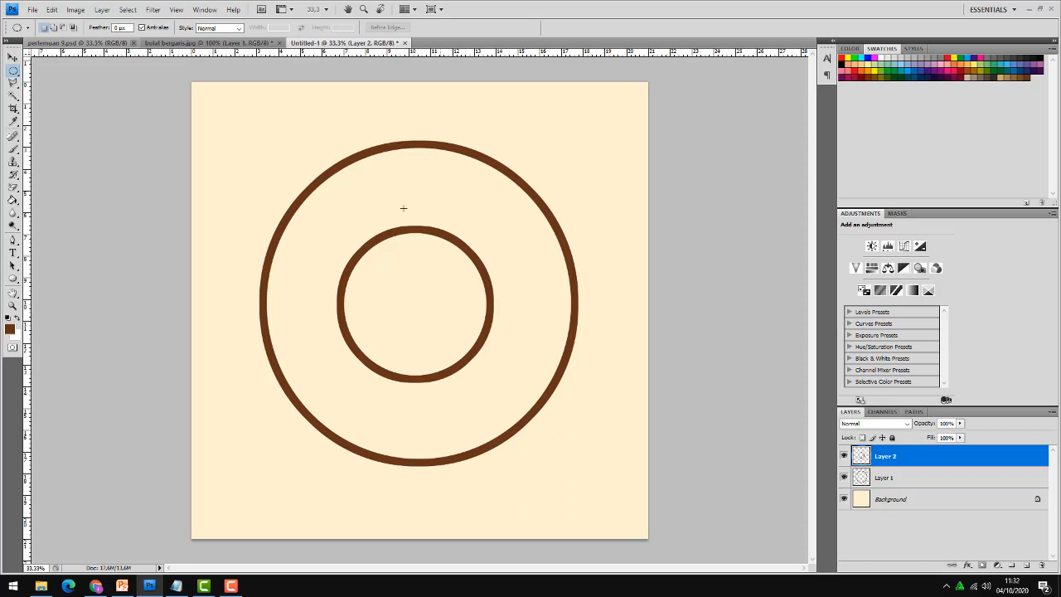
# Step: Align the inner ring on Layer 2 to the vertical and horizontal centers of the Background layer
pyautogui.click(14, 58)
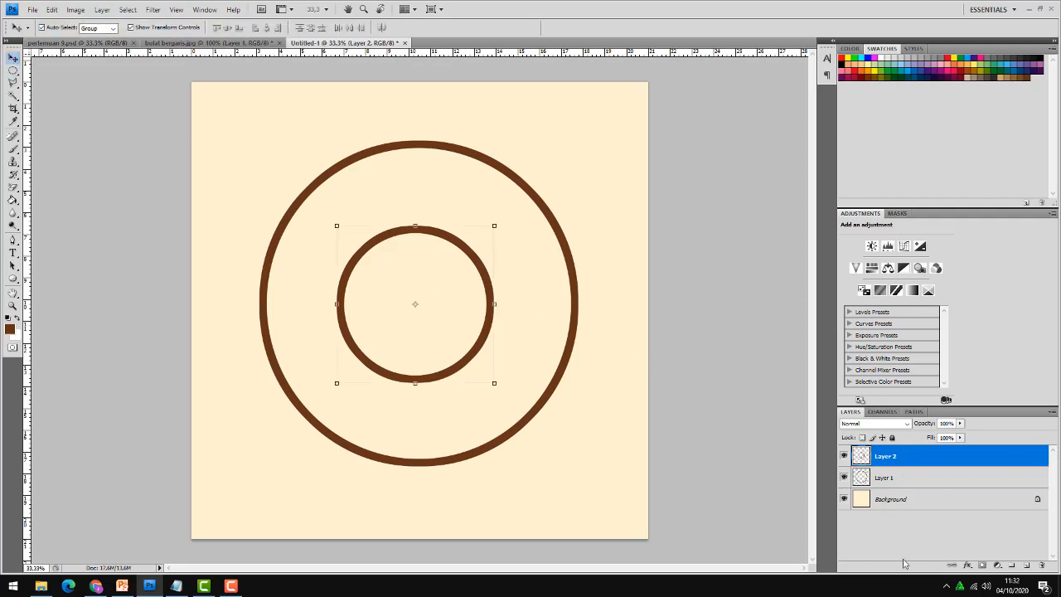
pyautogui.keyDown('ctrl'); pyautogui.click(898, 506); pyautogui.keyUp('ctrl')
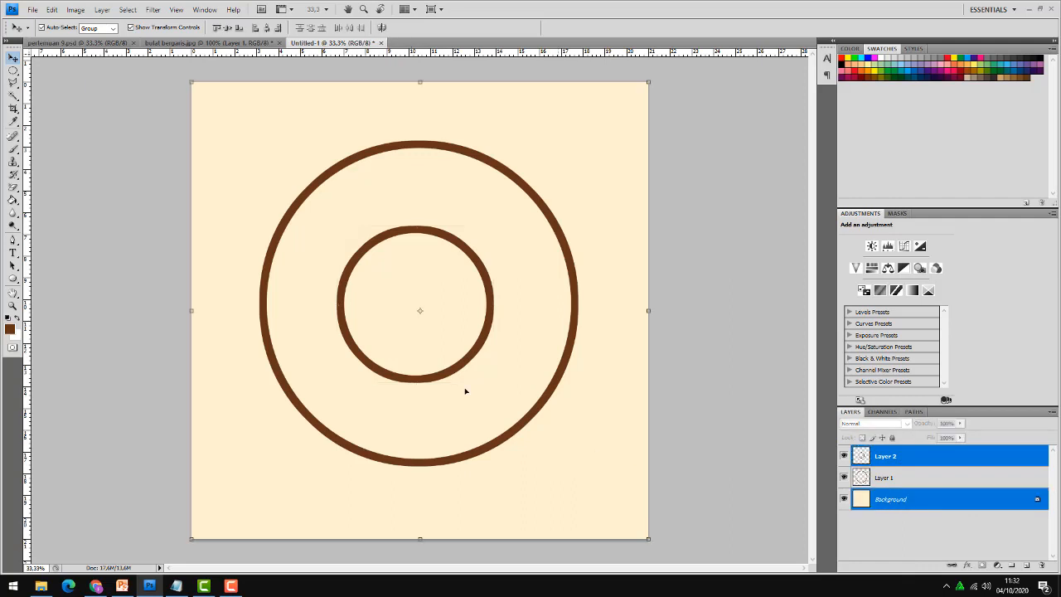
pyautogui.click(227, 27)
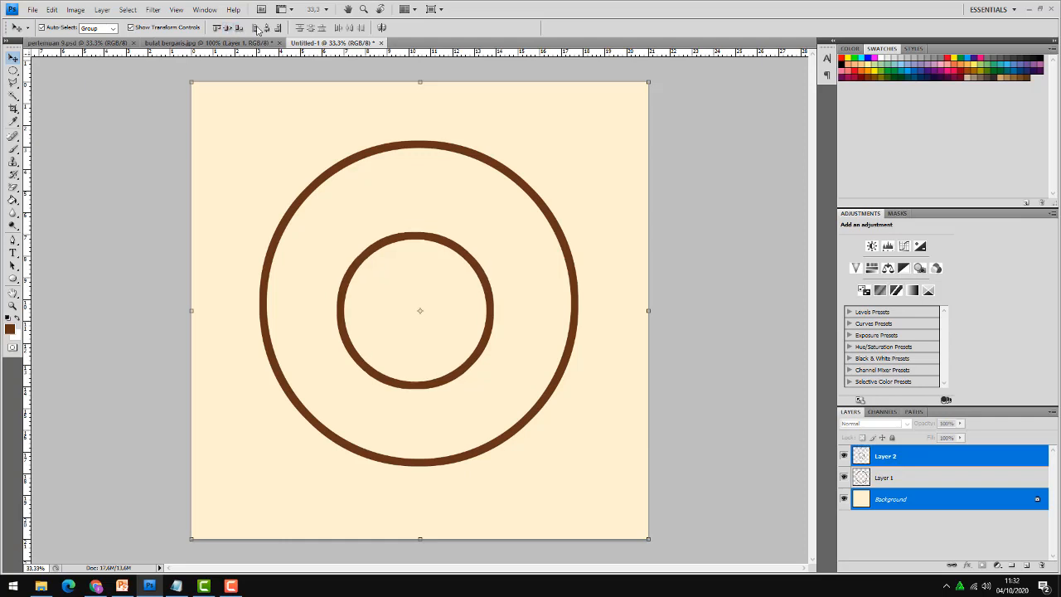
pyautogui.click(265, 28)
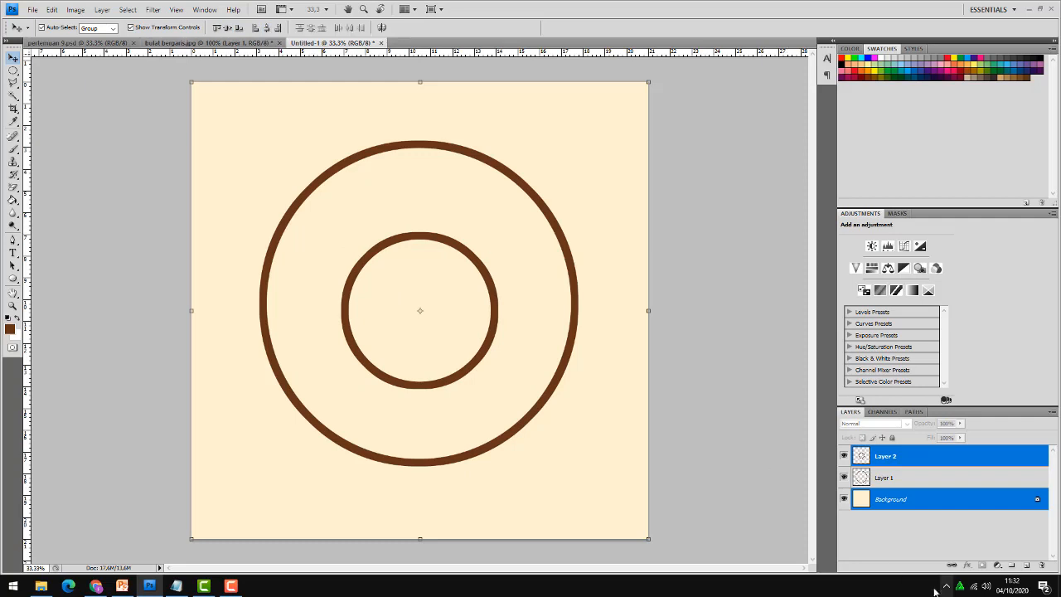
# Step: Align the outer ring on Layer 1 to the vertical and horizontal centers of the Background, and deselect all layers
pyautogui.click(893, 479)
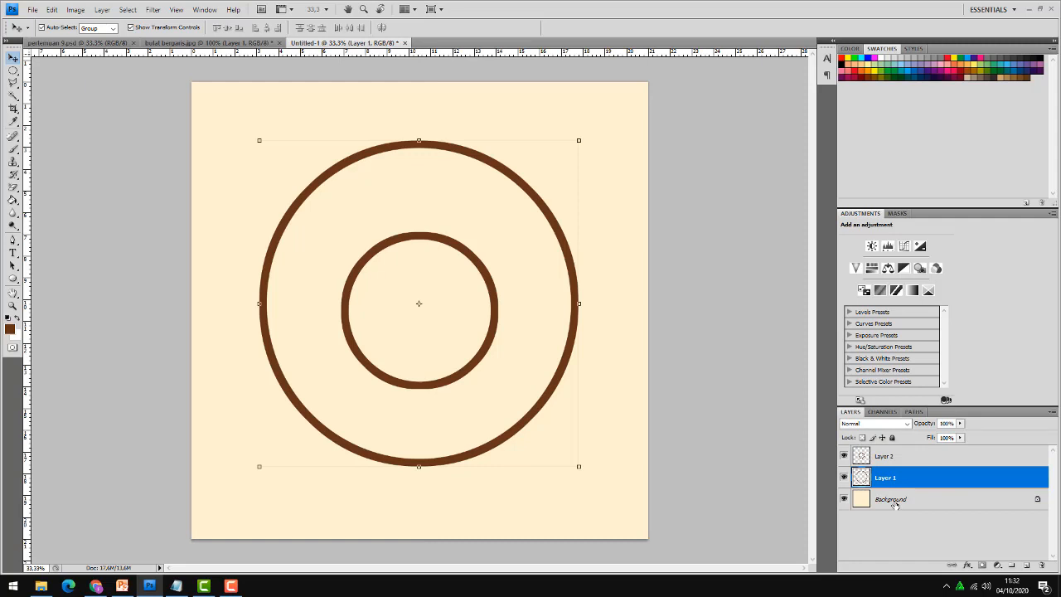
pyautogui.keyDown('ctrl'); pyautogui.click(894, 499); pyautogui.keyUp('ctrl')
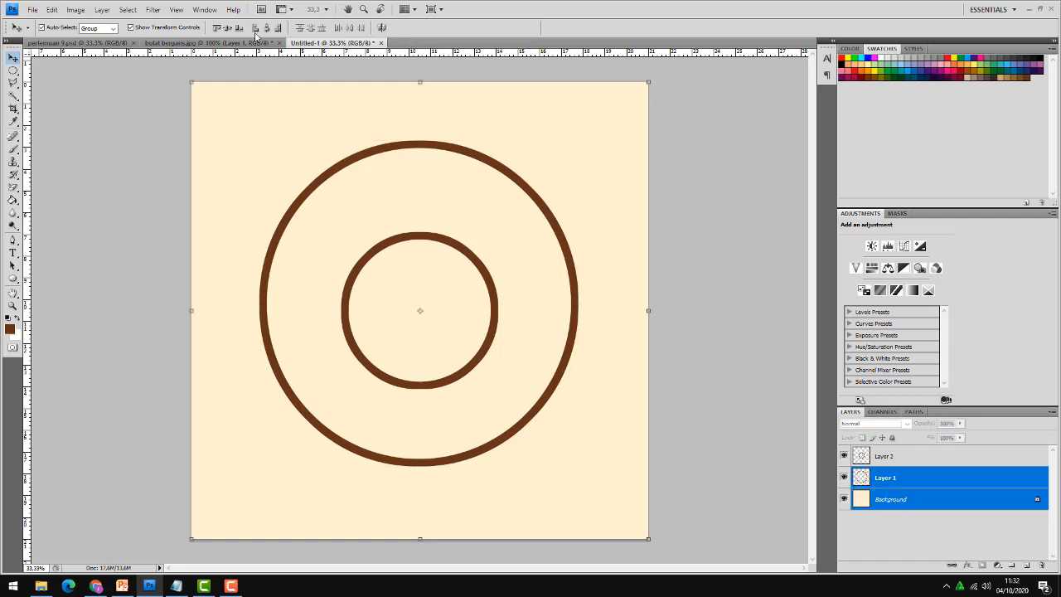
pyautogui.click(224, 28)
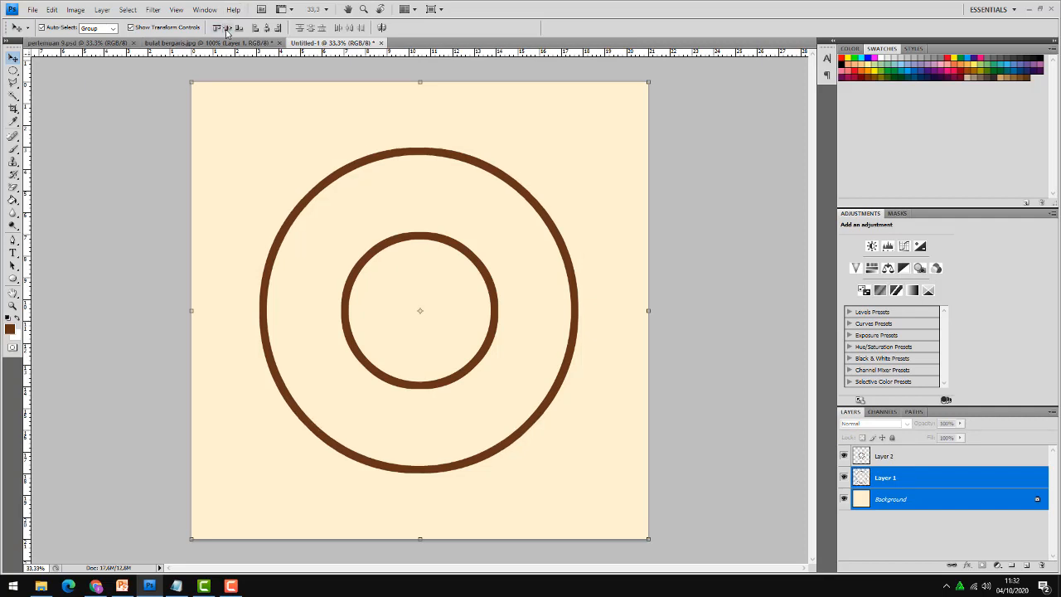
pyautogui.click(267, 29)
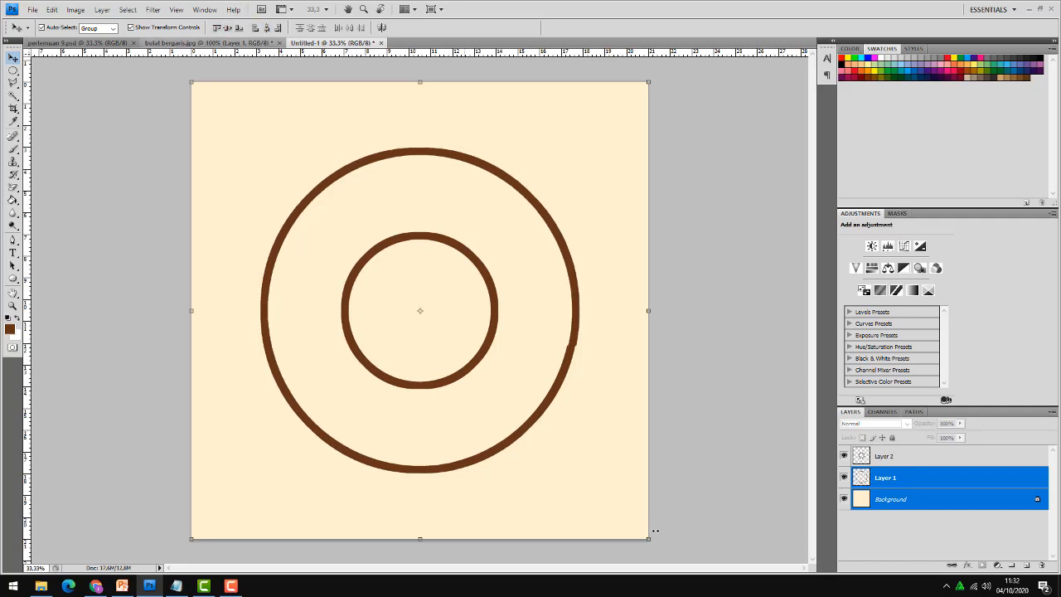
pyautogui.click(905, 539)
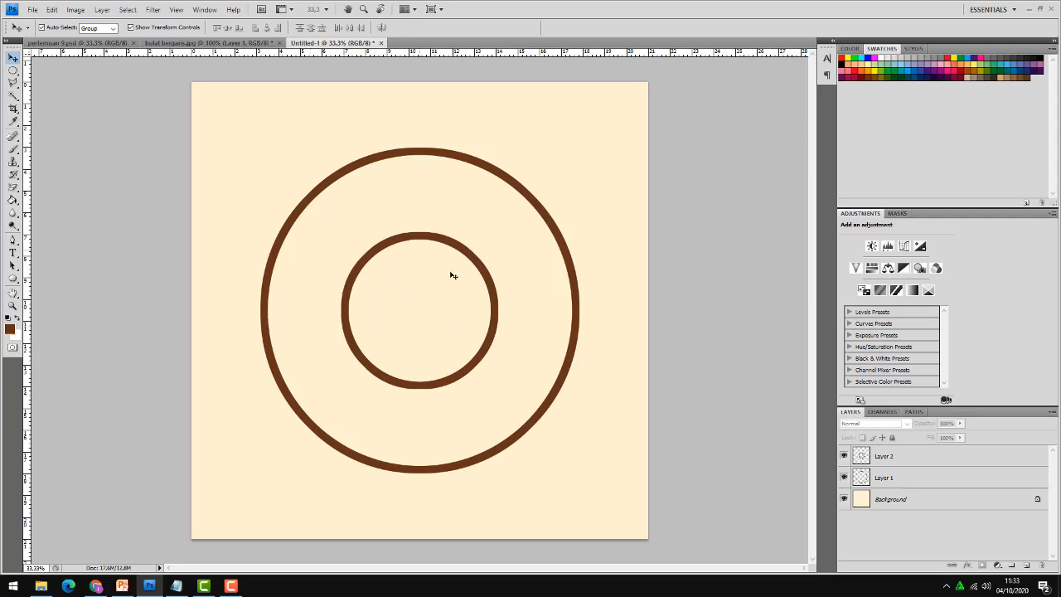
# Step: Switch to bulat bergaris.jpg and examine the Color Overlay color in the layer style of the striped spiral on Layer 1
pyautogui.click(190, 43)
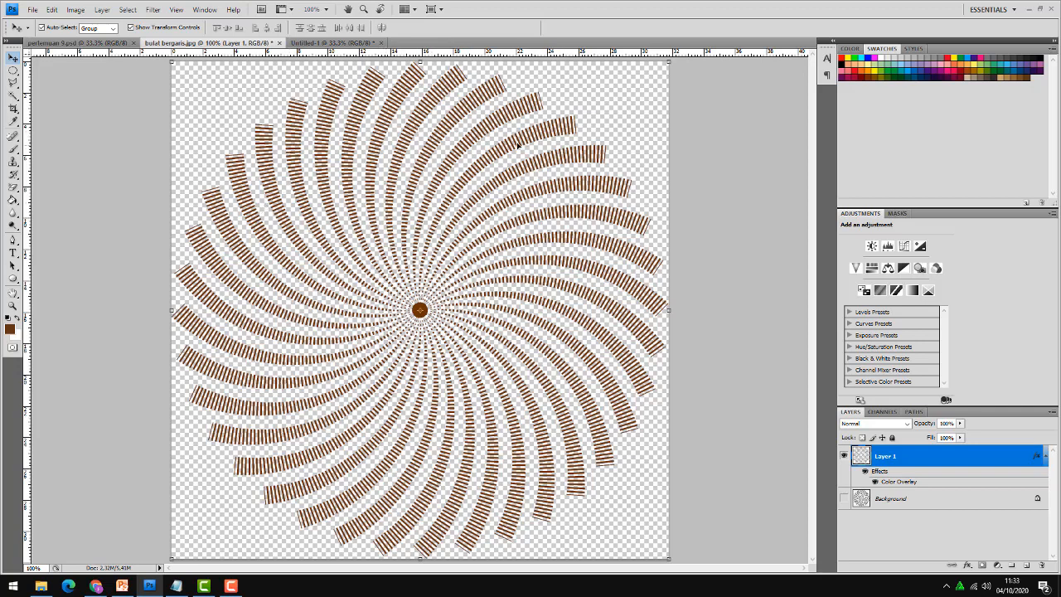
pyautogui.rightClick(930, 461)
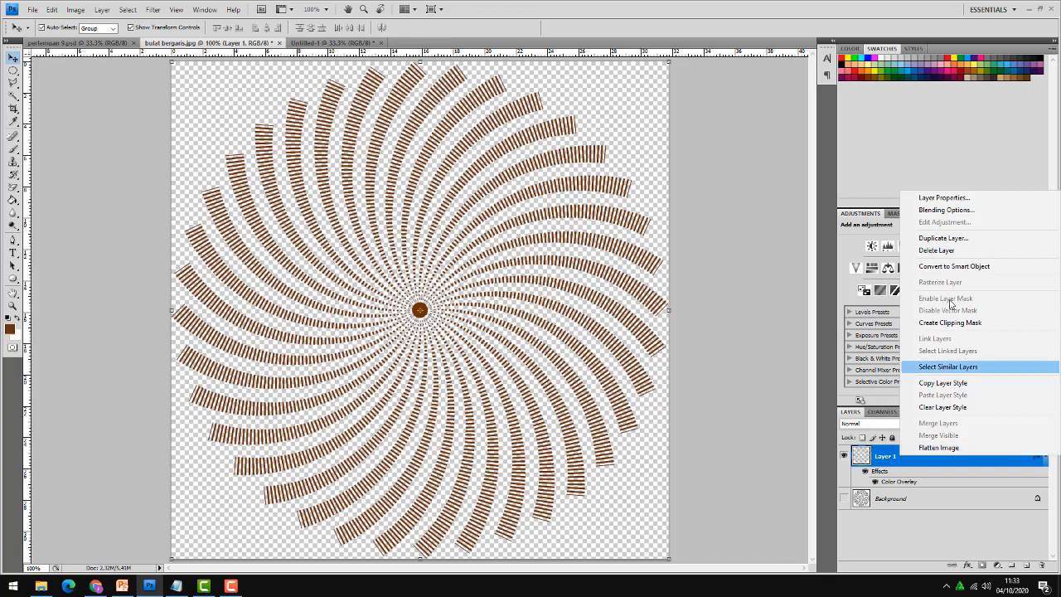
pyautogui.click(935, 211)
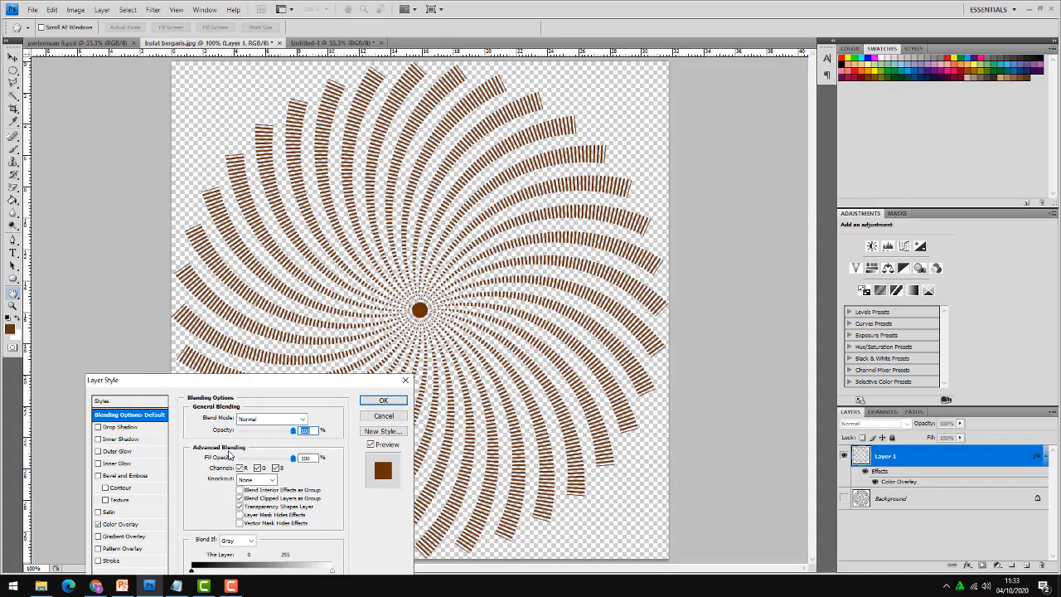
pyautogui.moveTo(246, 383); pyautogui.dragTo(704, 180)
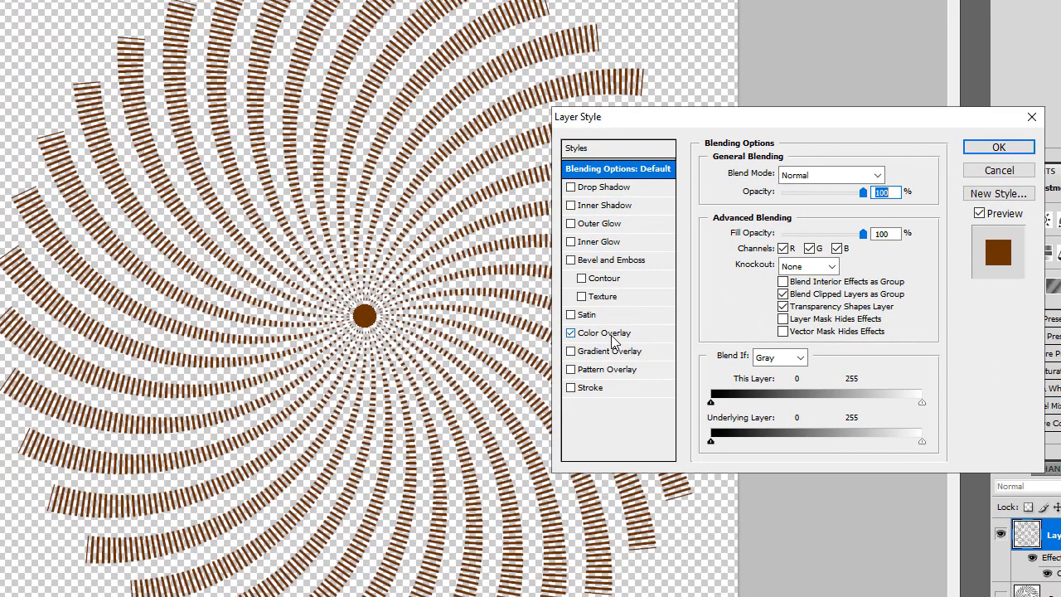
pyautogui.click(611, 339)
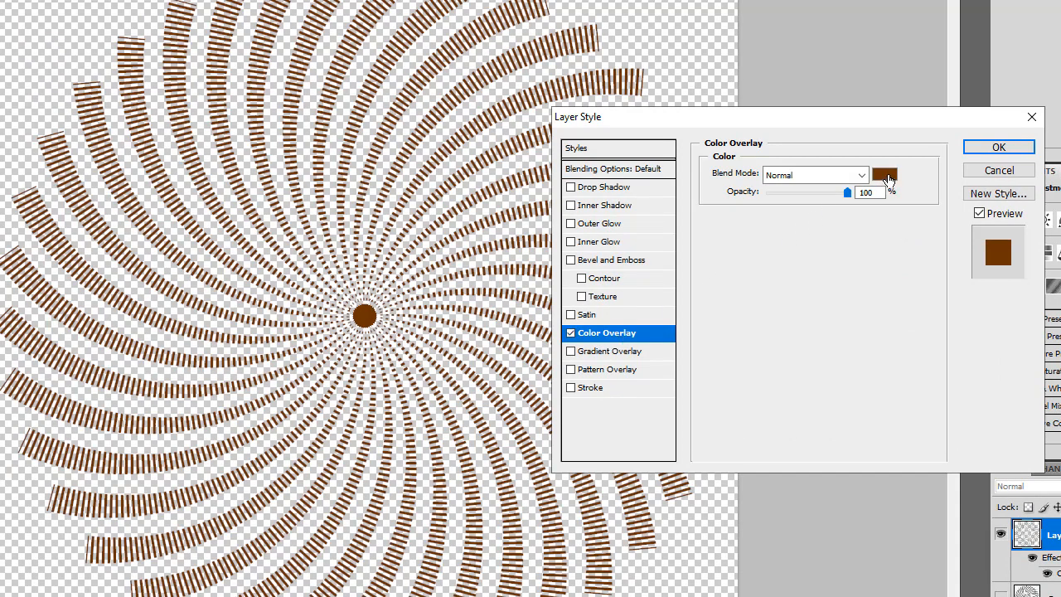
pyautogui.click(884, 174)
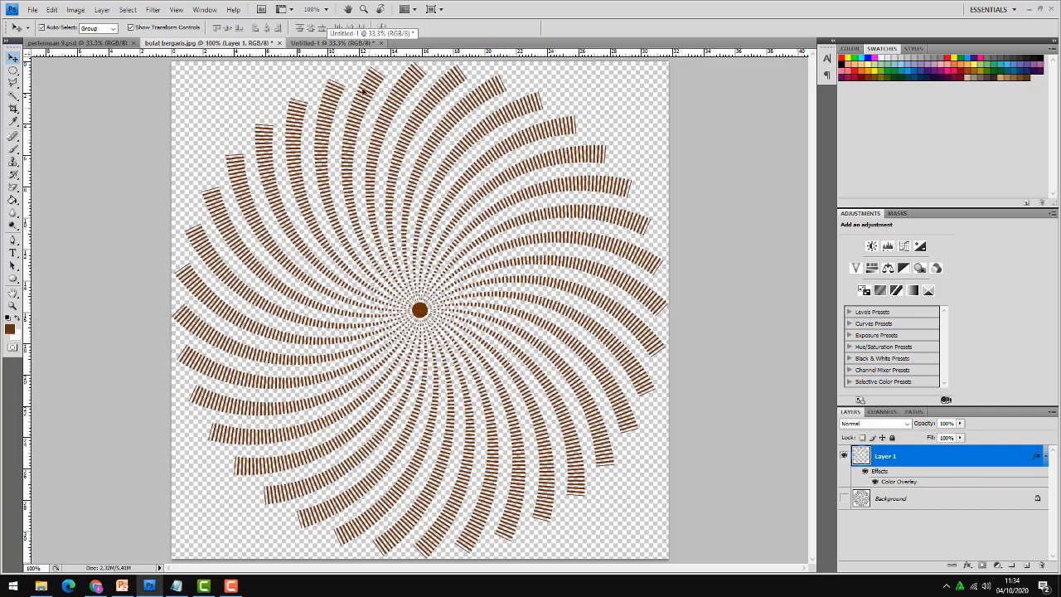
# Step: Copy the striped spiral into Untitled-1 at the center of the inner ring, and scale it proportionally to about 83.3% so it fits inside
pyautogui.moveTo(363, 89); pyautogui.dragTo(406, 308)
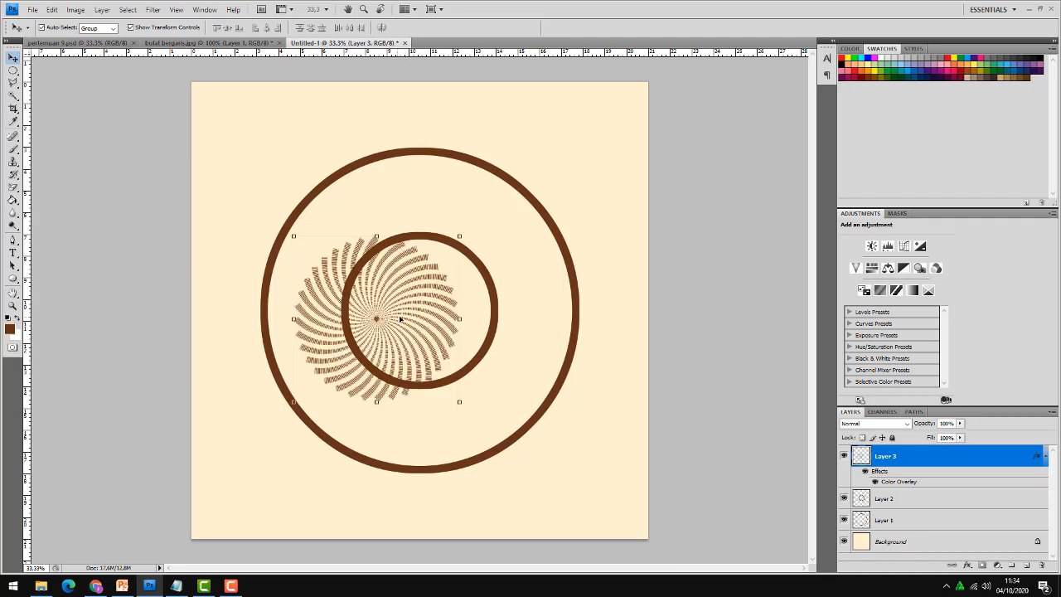
pyautogui.moveTo(414, 318); pyautogui.dragTo(442, 311)
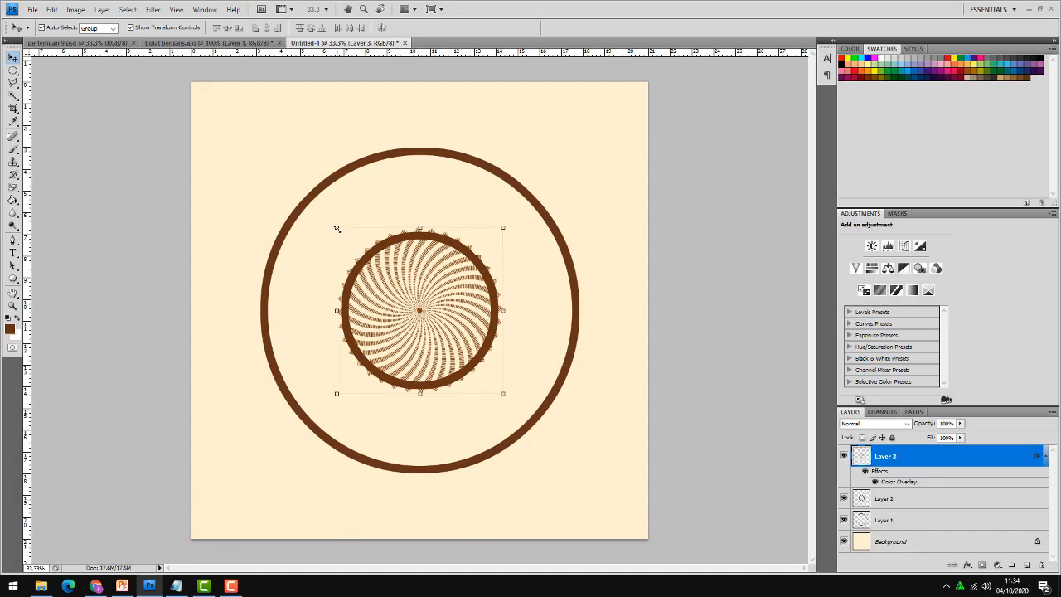
pyautogui.click(337, 228)
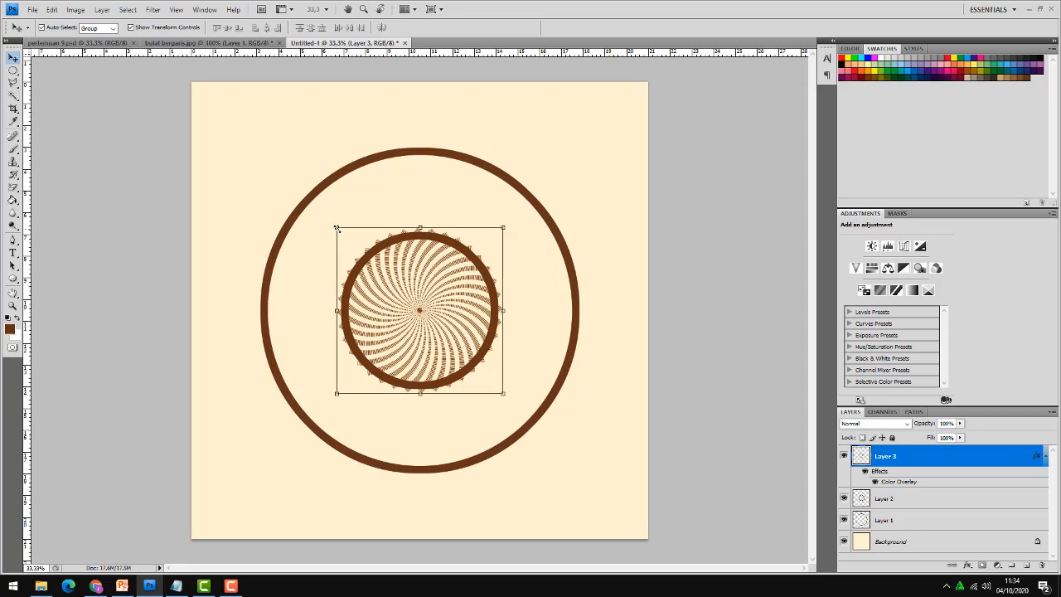
pyautogui.moveTo(344, 237); pyautogui.dragTo(351, 241)
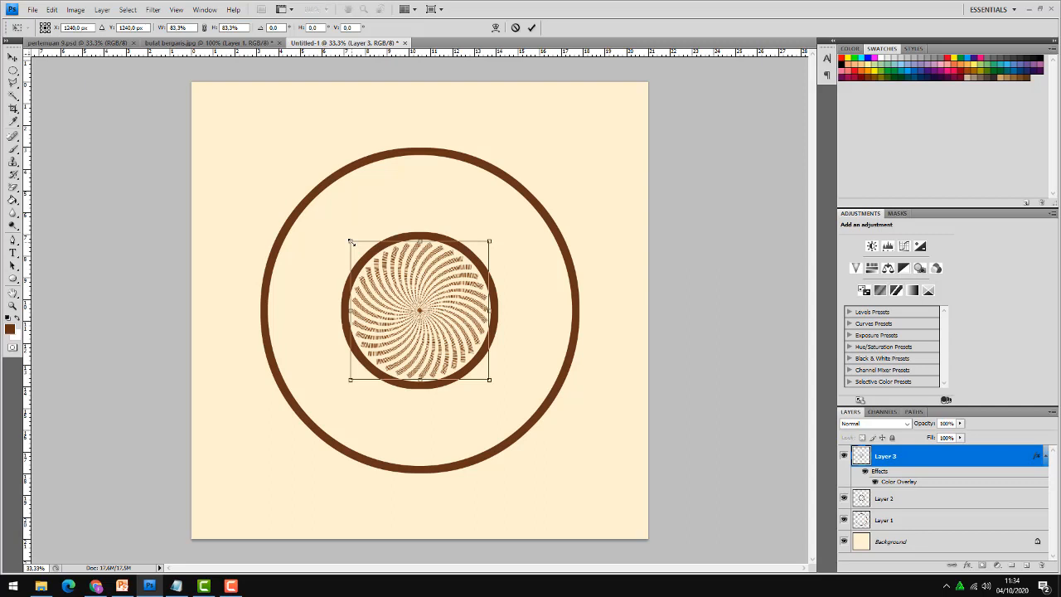
pyautogui.click(532, 29)
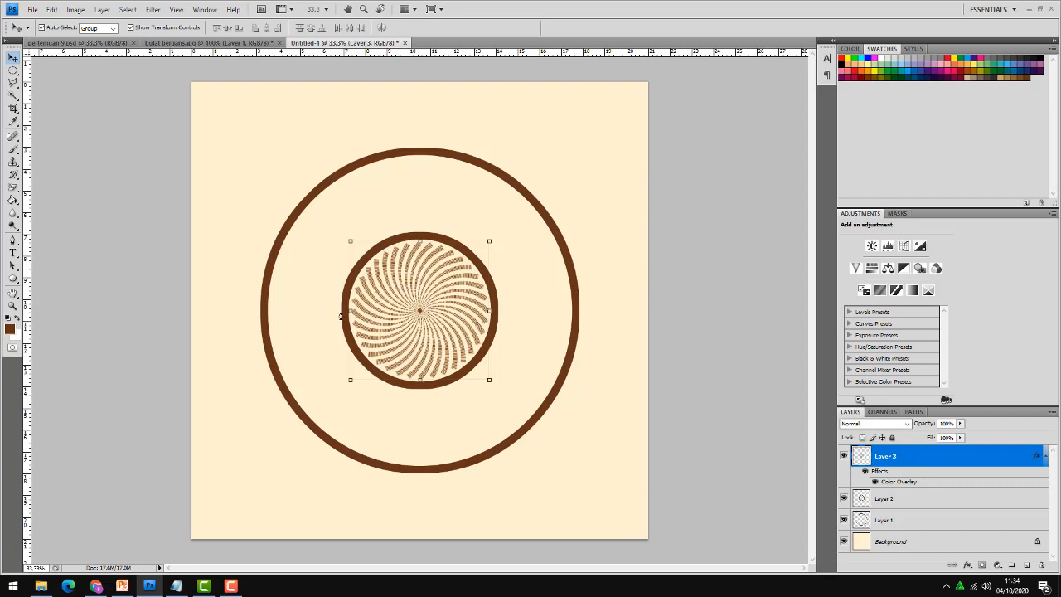
# Step: Add the horizontal text "Coffie" in Vladimir Script at 118 pt and move it across the center of the rings
pyautogui.click(66, 43)
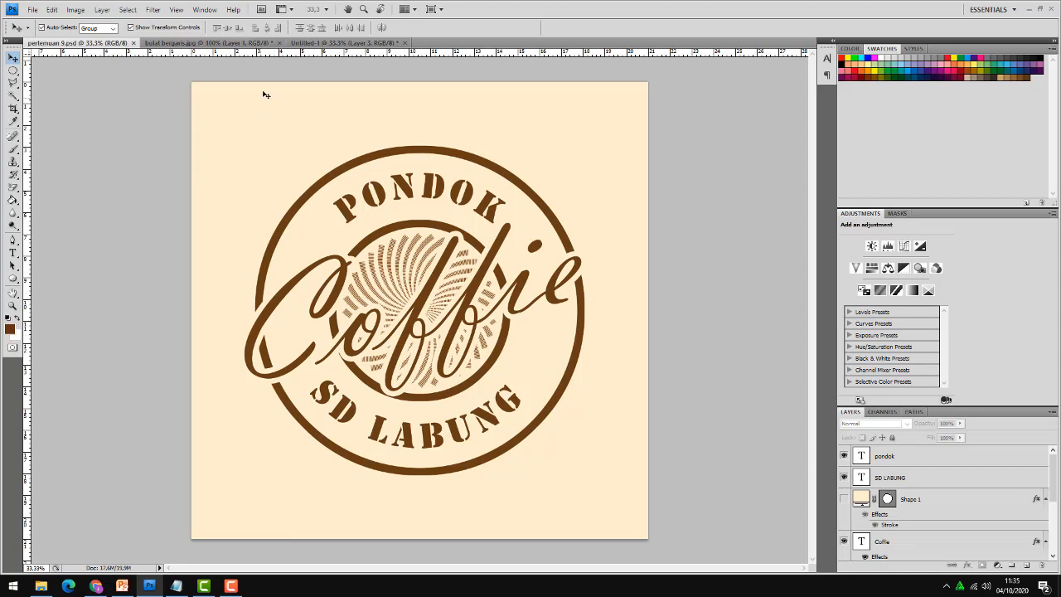
pyautogui.click(339, 44)
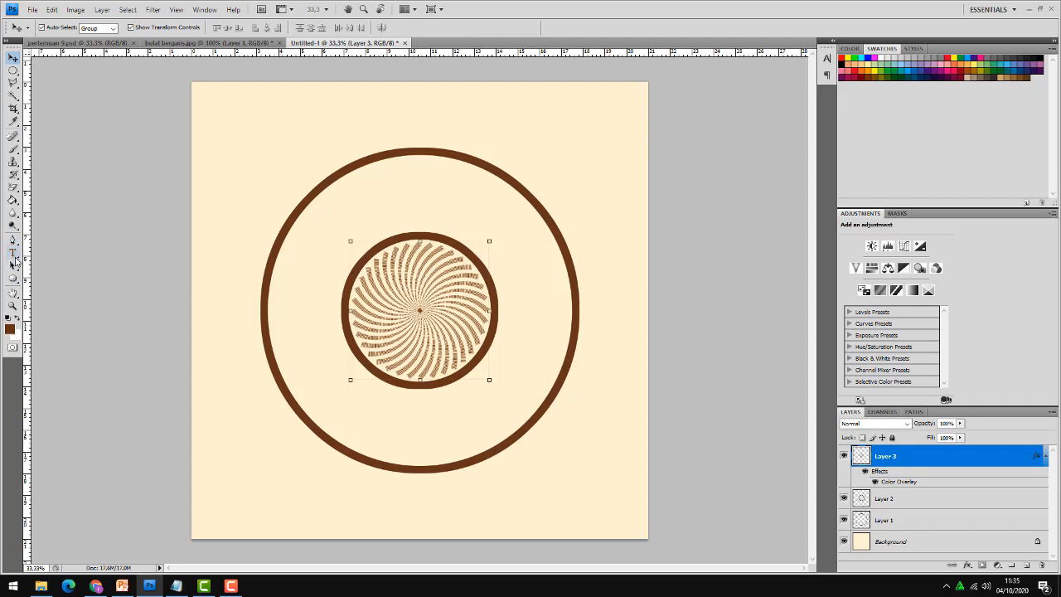
pyautogui.click(14, 254)
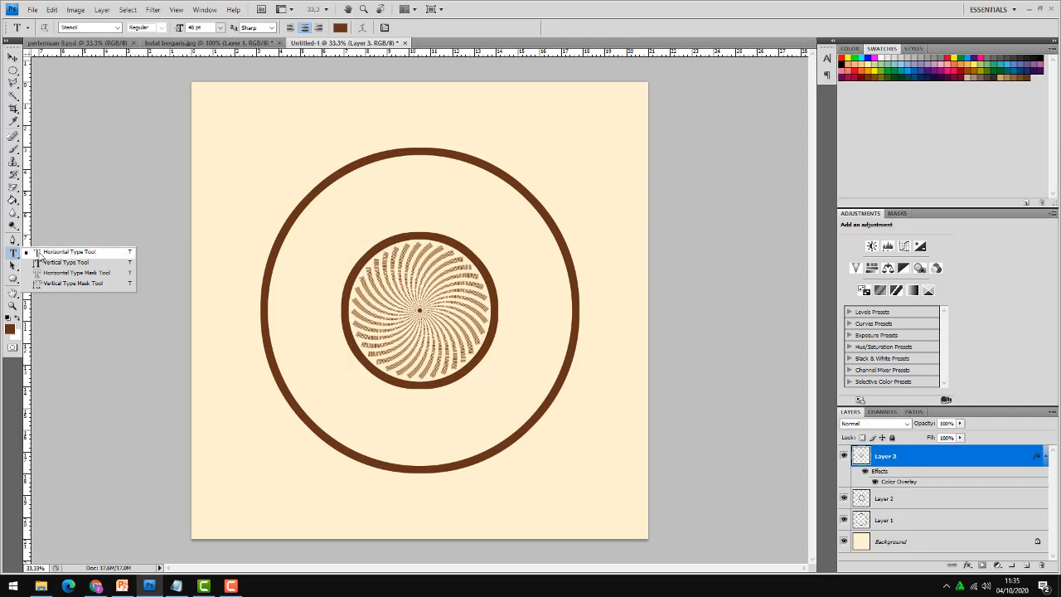
pyautogui.click(88, 252)
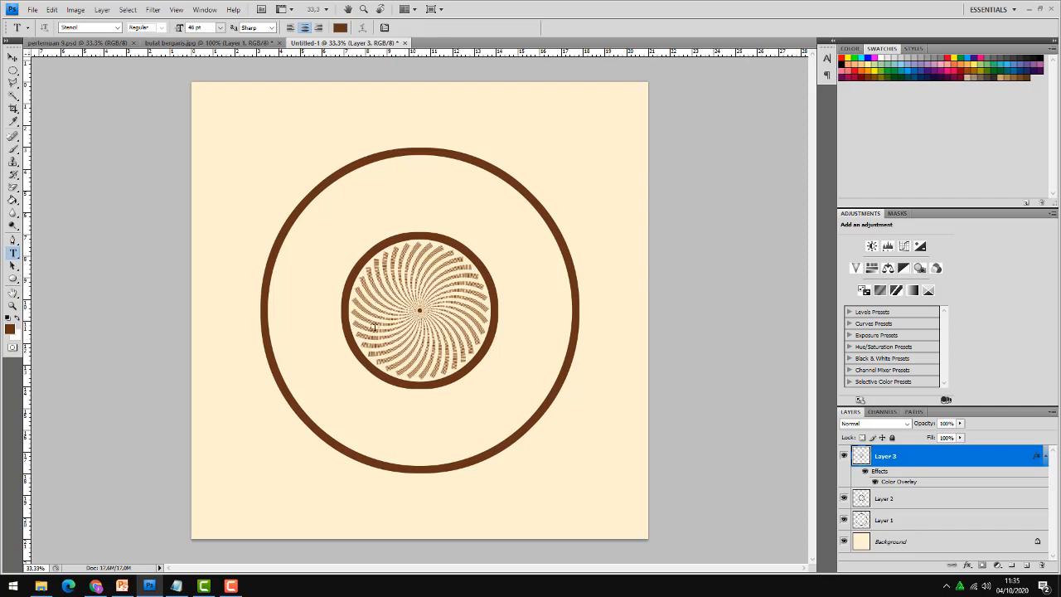
pyautogui.click(117, 28)
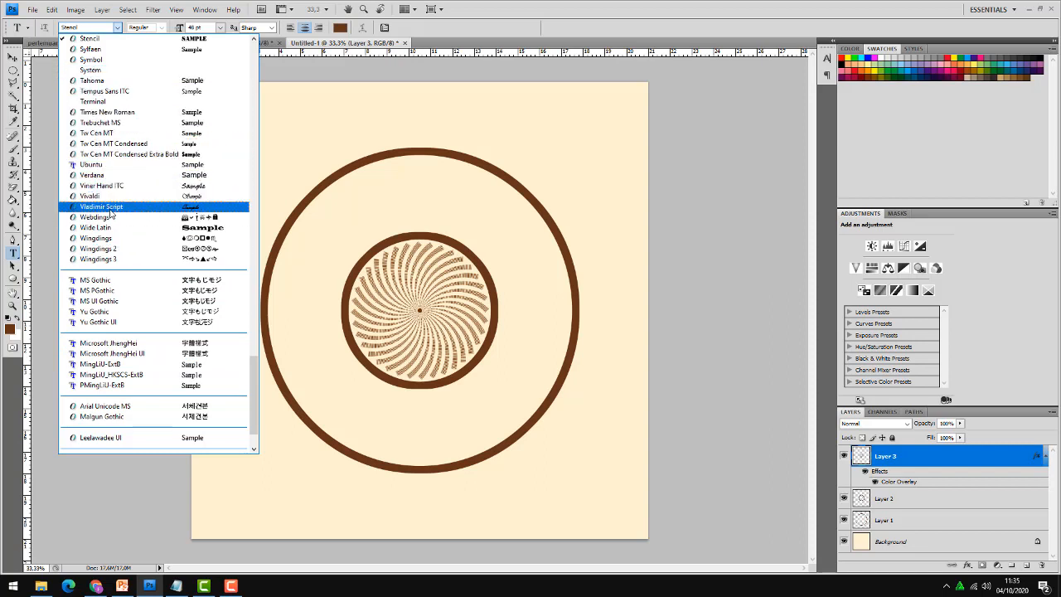
pyautogui.click(110, 211)
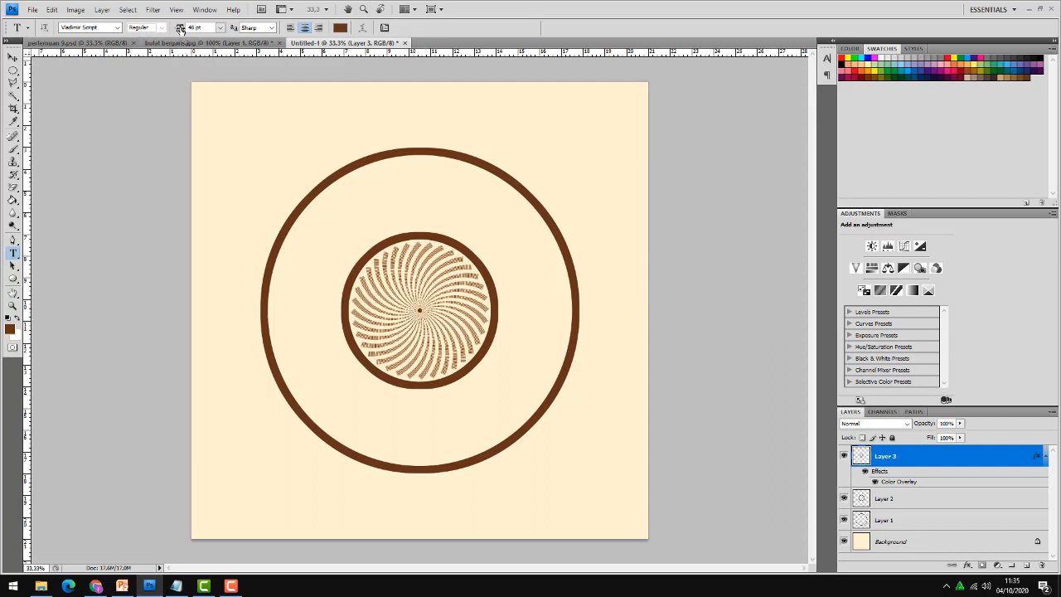
pyautogui.moveTo(180, 28); pyautogui.dragTo(221, 30)
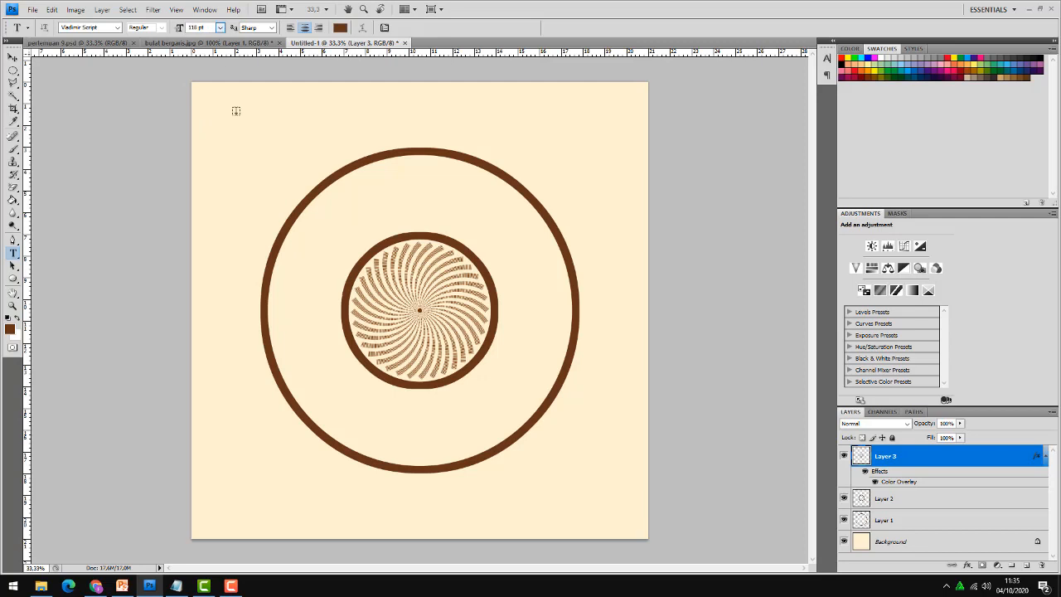
pyautogui.click(309, 324)
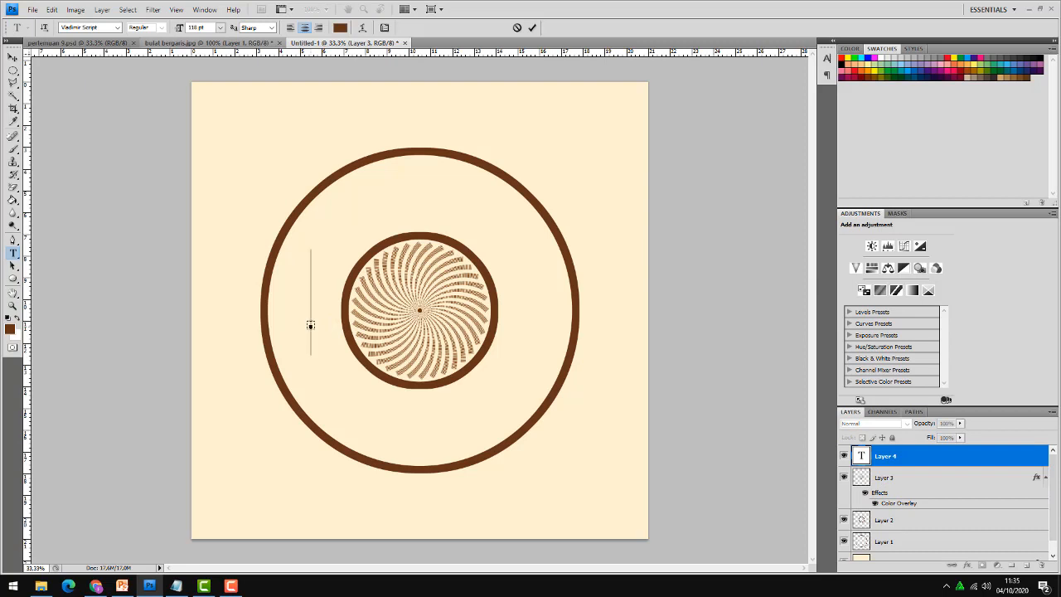
pyautogui.write('Co')
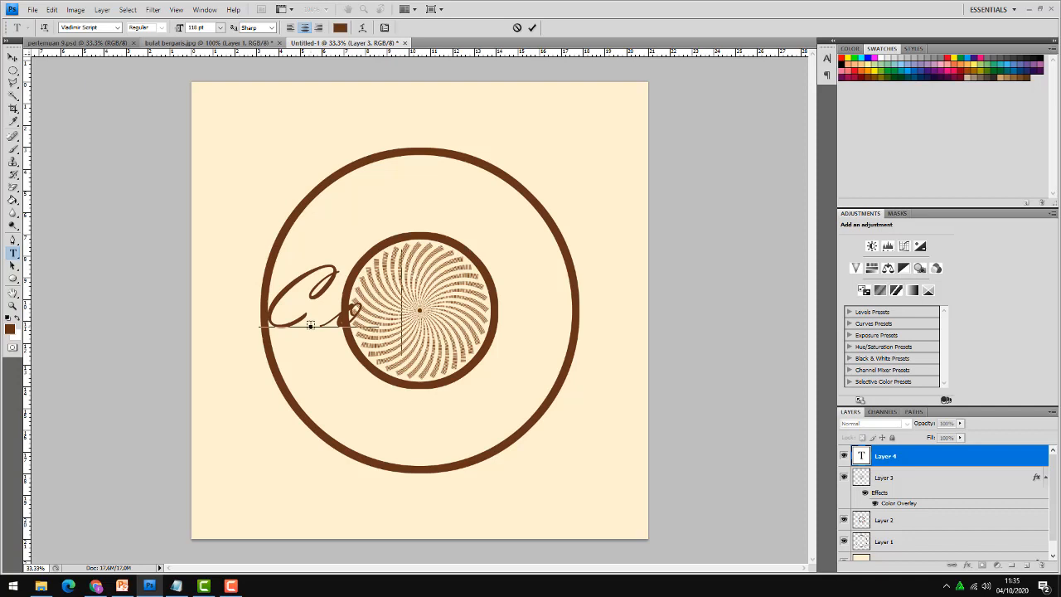
pyautogui.write('ffie')
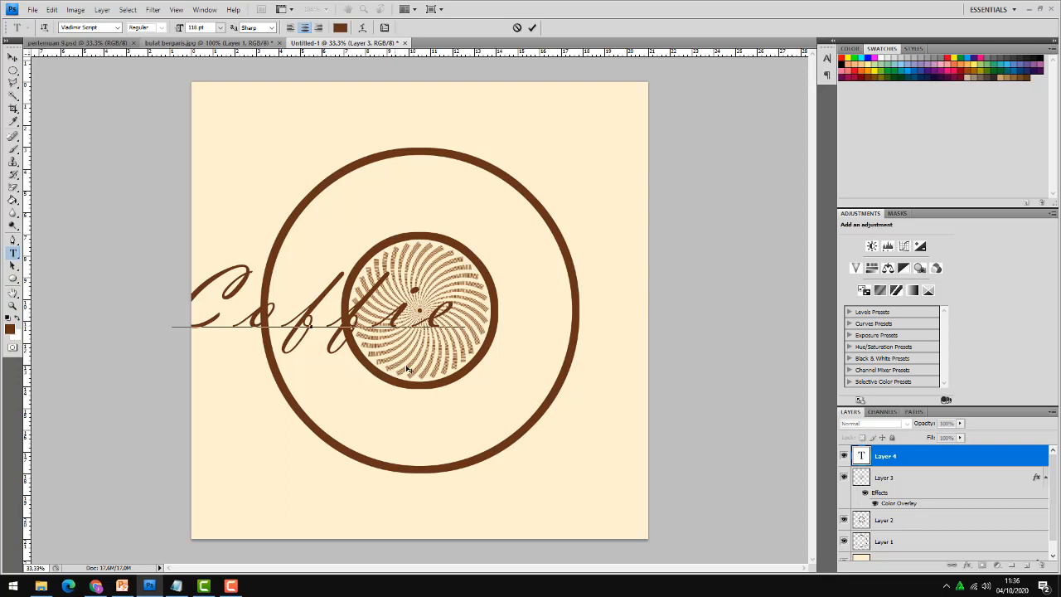
pyautogui.moveTo(406, 366); pyautogui.dragTo(421, 367)
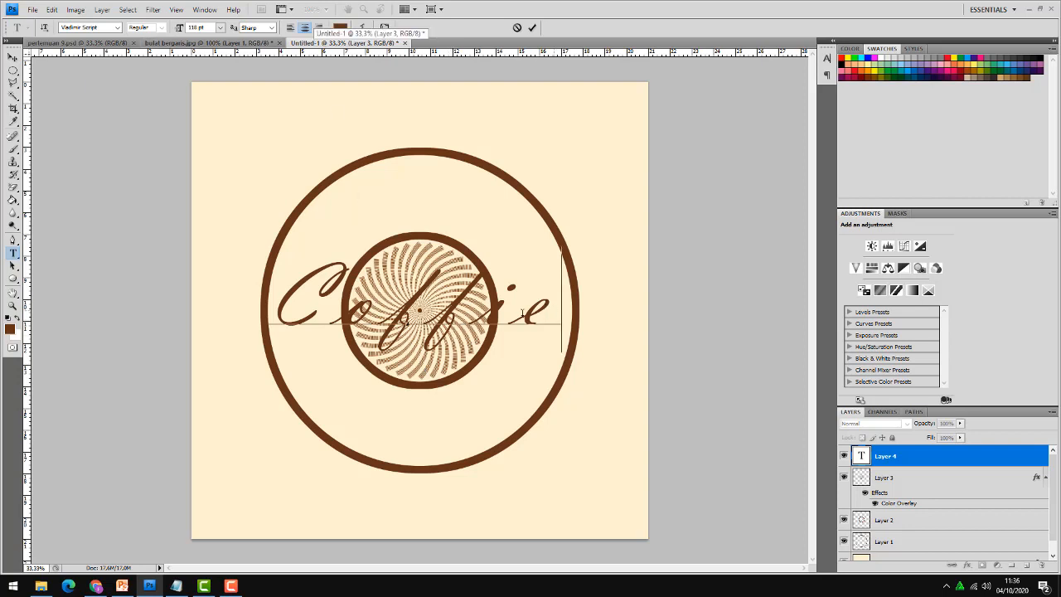
# Step: Enlarge all of the "Coffie" text to 153 pt
pyautogui.moveTo(562, 298); pyautogui.dragTo(269, 298)
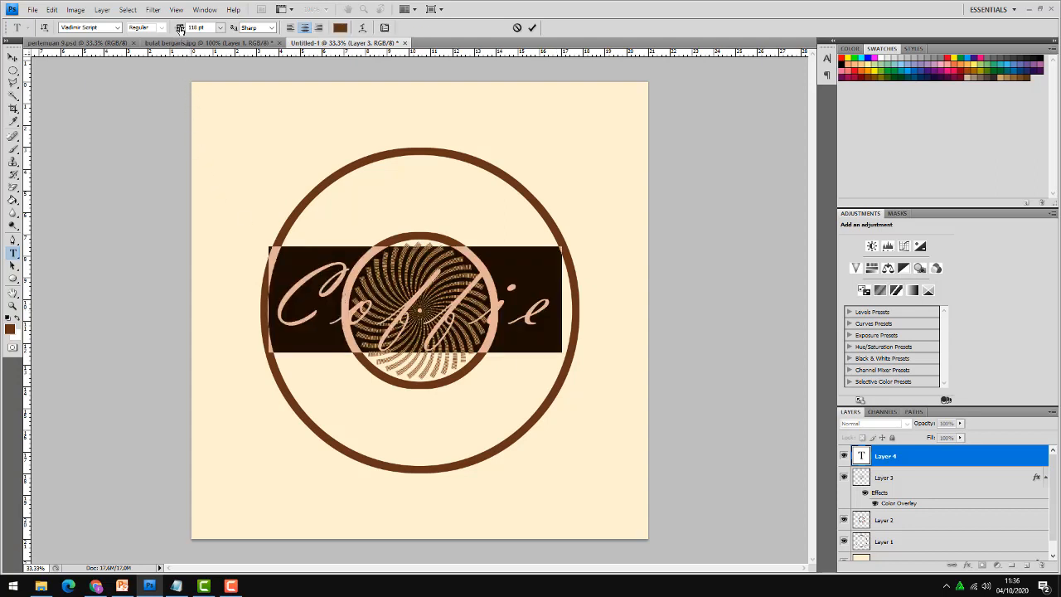
pyautogui.moveTo(180, 27); pyautogui.dragTo(200, 31)
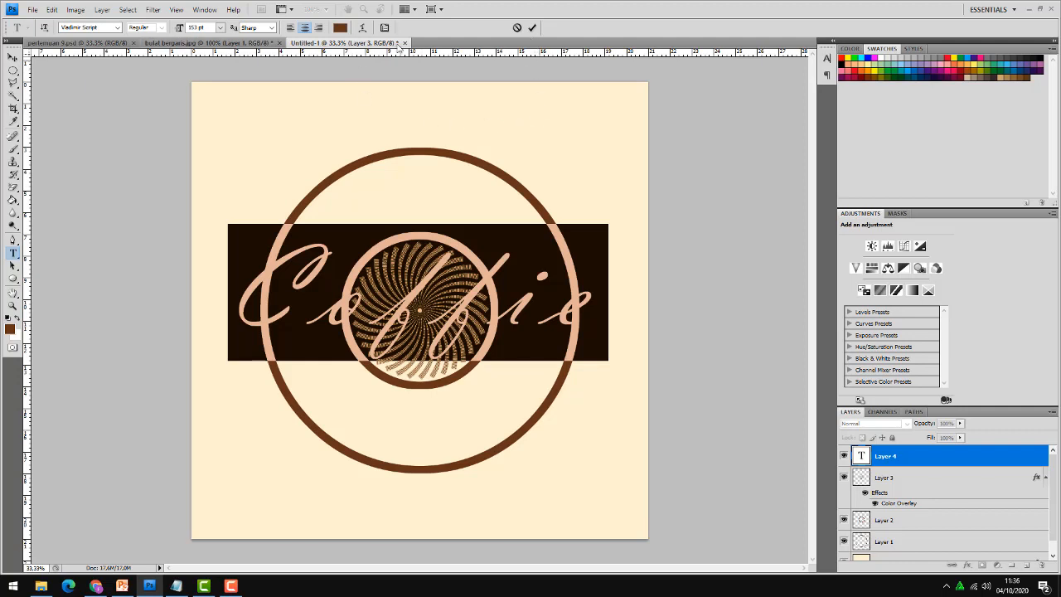
pyautogui.click(532, 28)
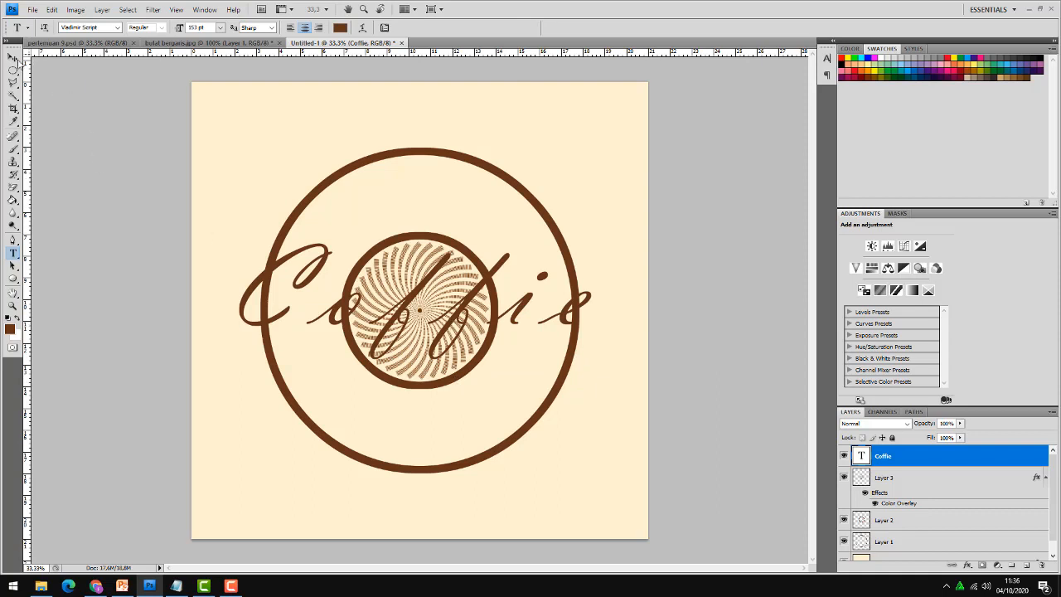
# Step: Rotate the "Coffie" text about -9.9° so it slopes upward, and narrow it to about 96.2% of its width
pyautogui.click(13, 57)
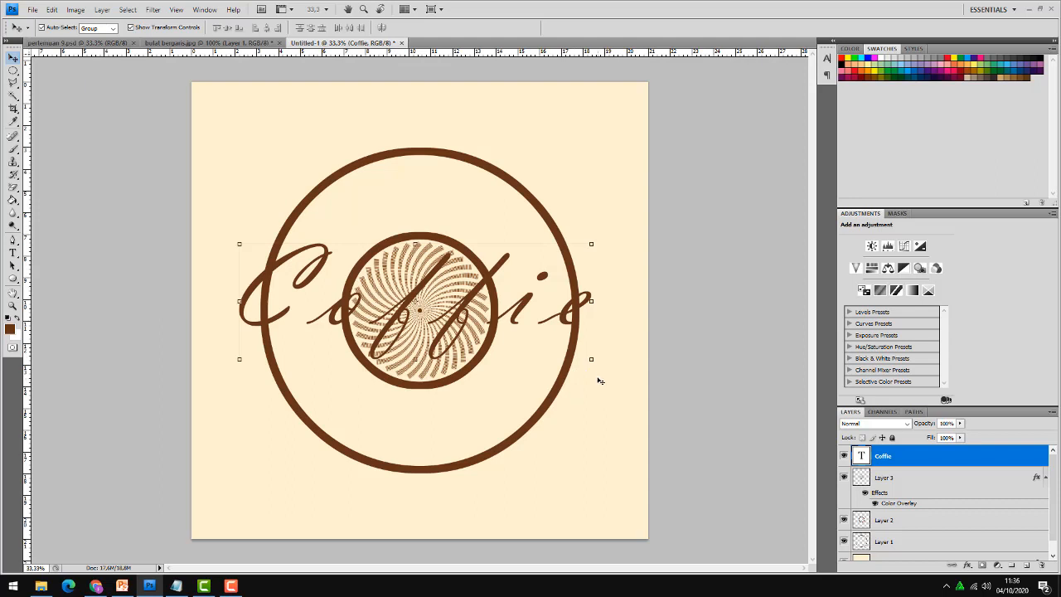
pyautogui.moveTo(600, 380); pyautogui.dragTo(614, 336)
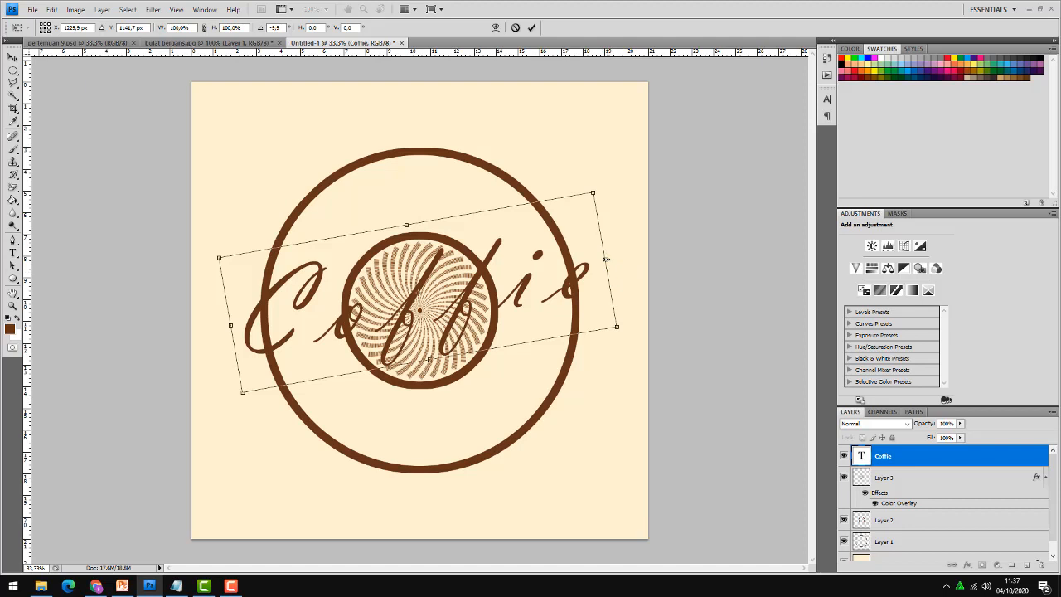
pyautogui.moveTo(602, 258); pyautogui.dragTo(591, 262)
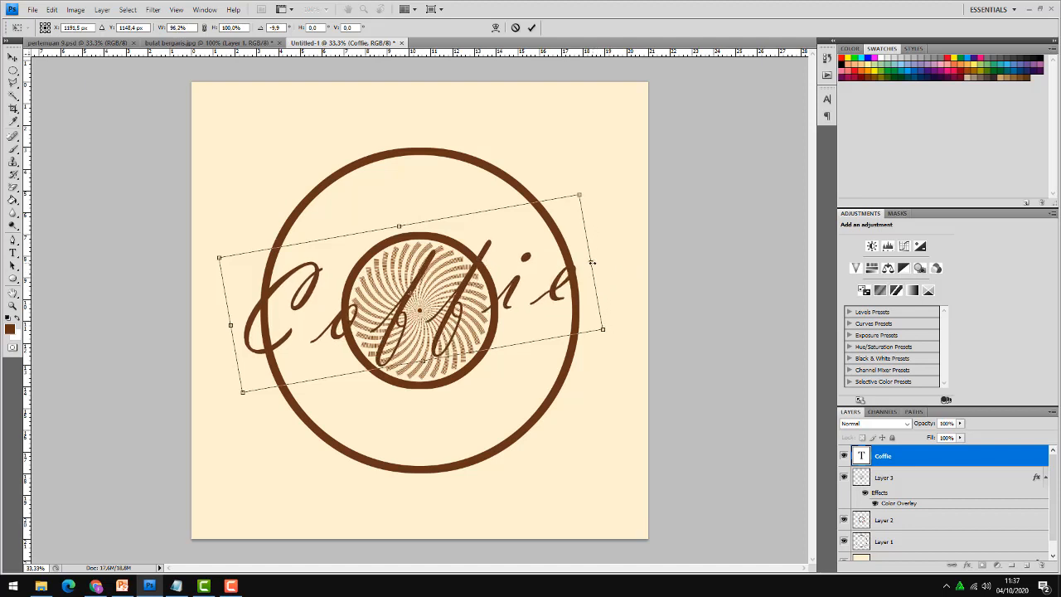
pyautogui.click(531, 27)
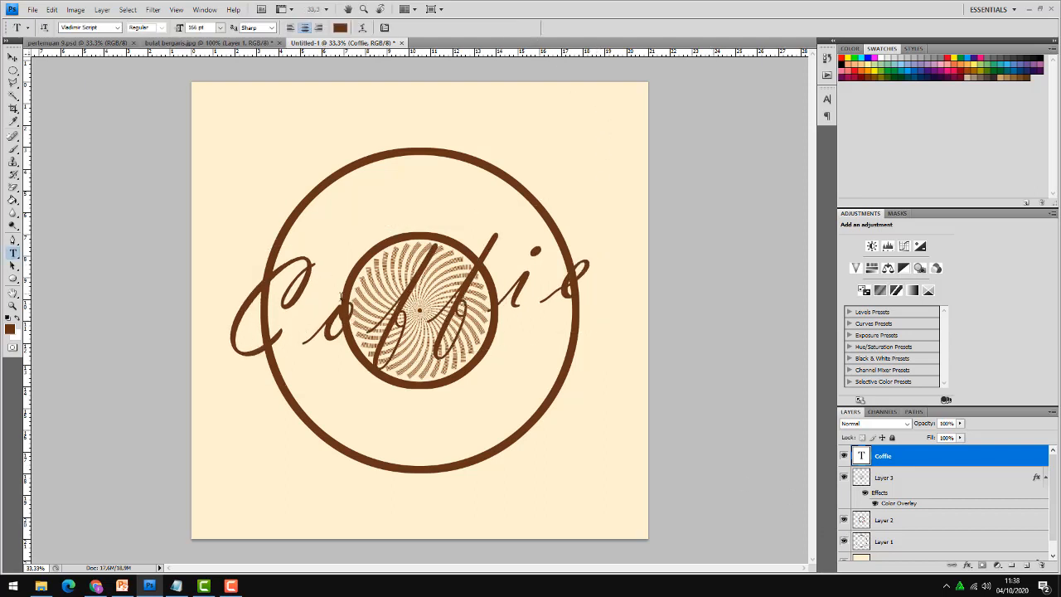
# Step: Add an outside Stroke effect to the Coffie layer in the background cream #fef1d2, wide enough to separate the letters from the rings
pyautogui.rightClick(916, 458)
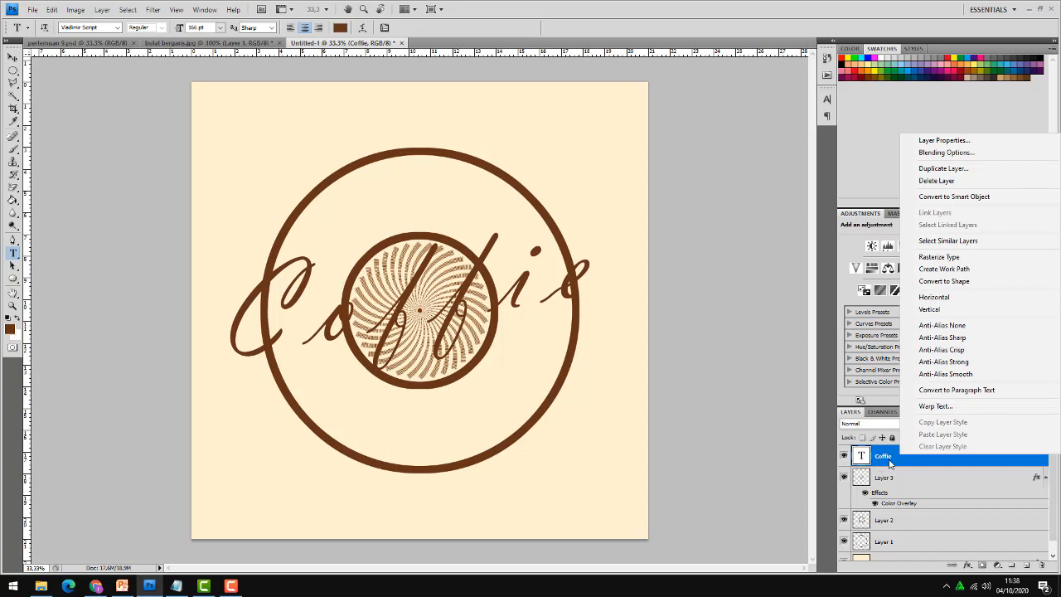
pyautogui.click(947, 155)
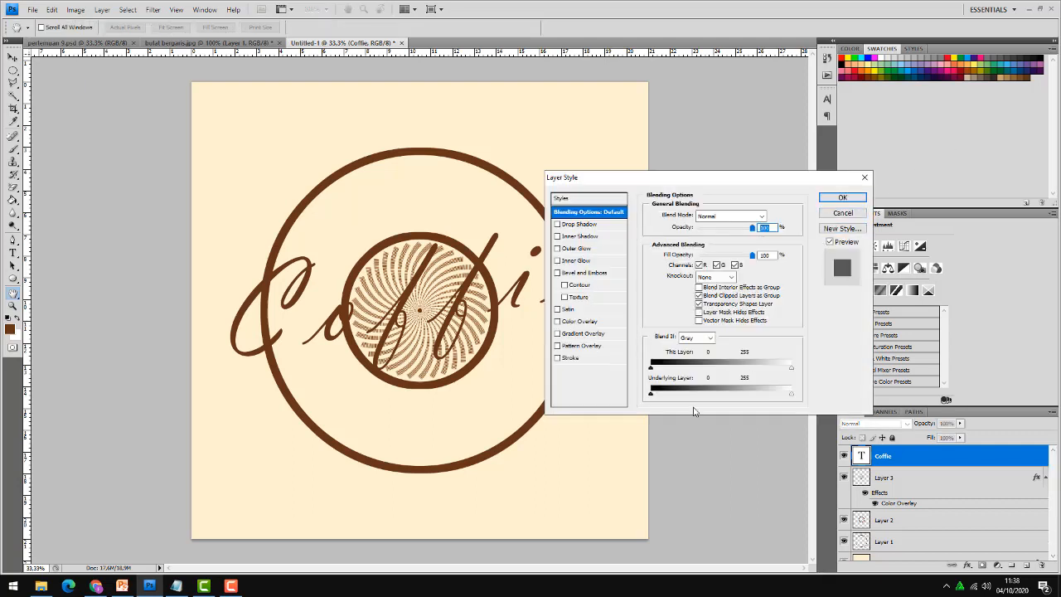
pyautogui.click(571, 357)
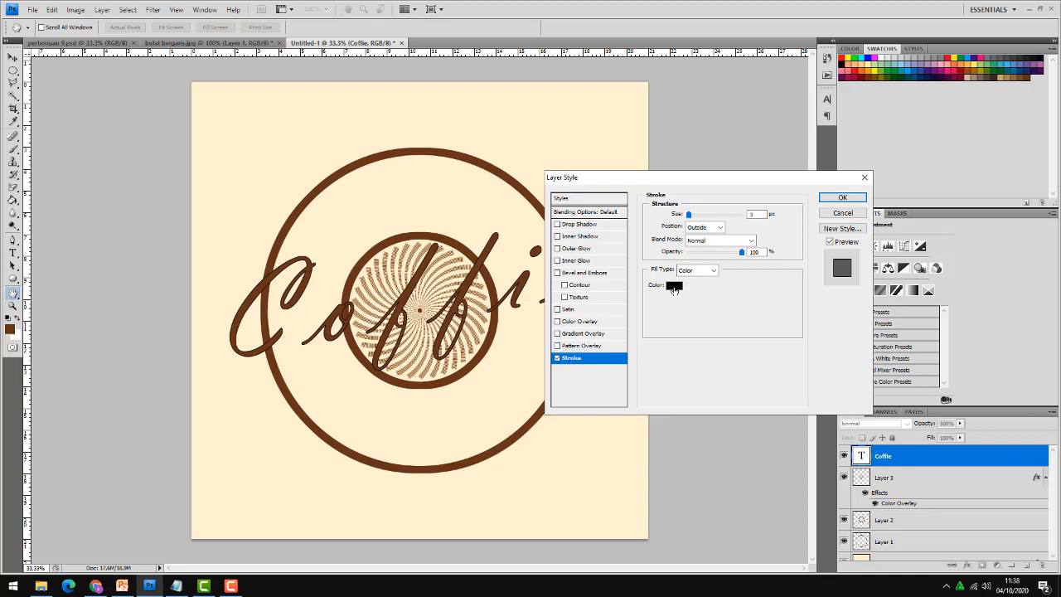
pyautogui.click(673, 285)
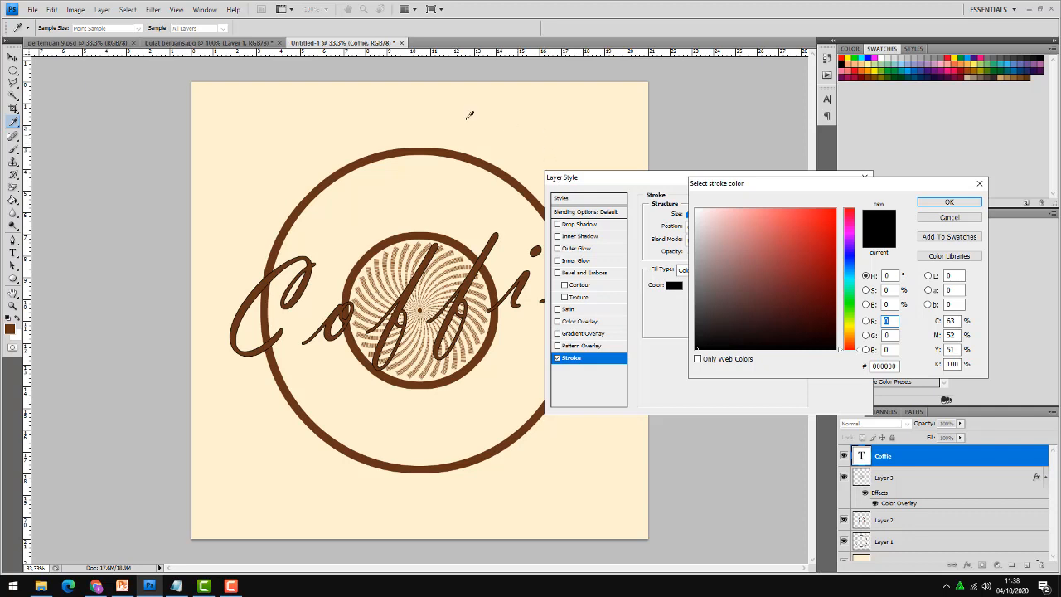
pyautogui.click(279, 156)
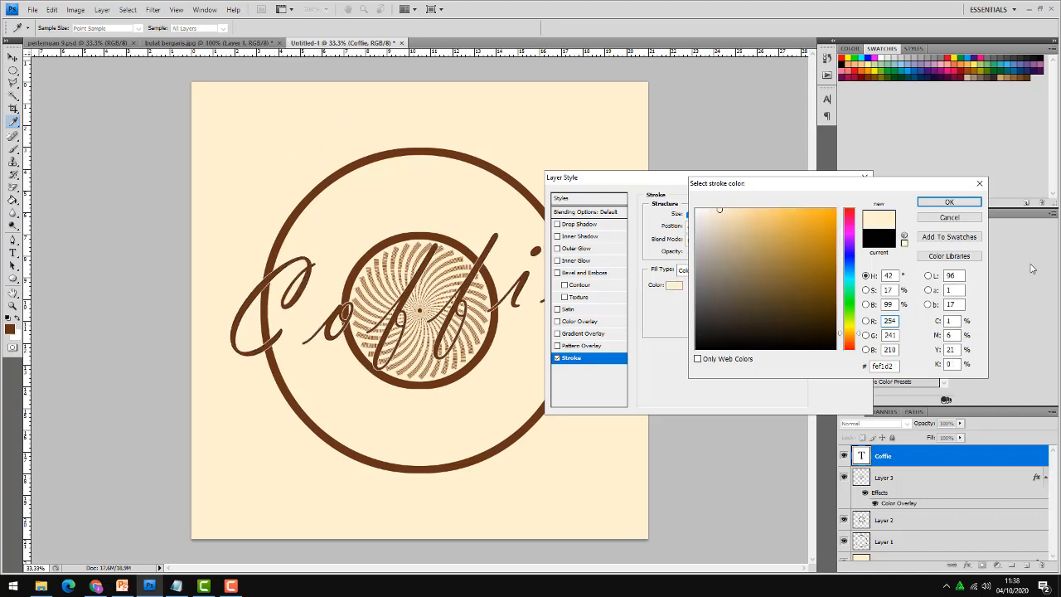
pyautogui.click(948, 203)
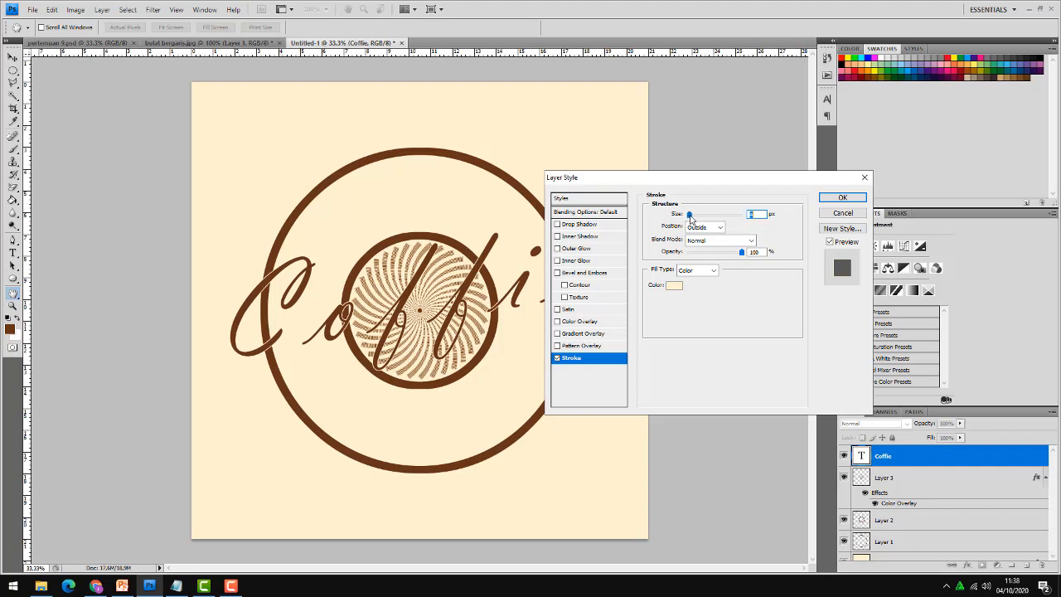
pyautogui.moveTo(689, 216); pyautogui.dragTo(700, 218)
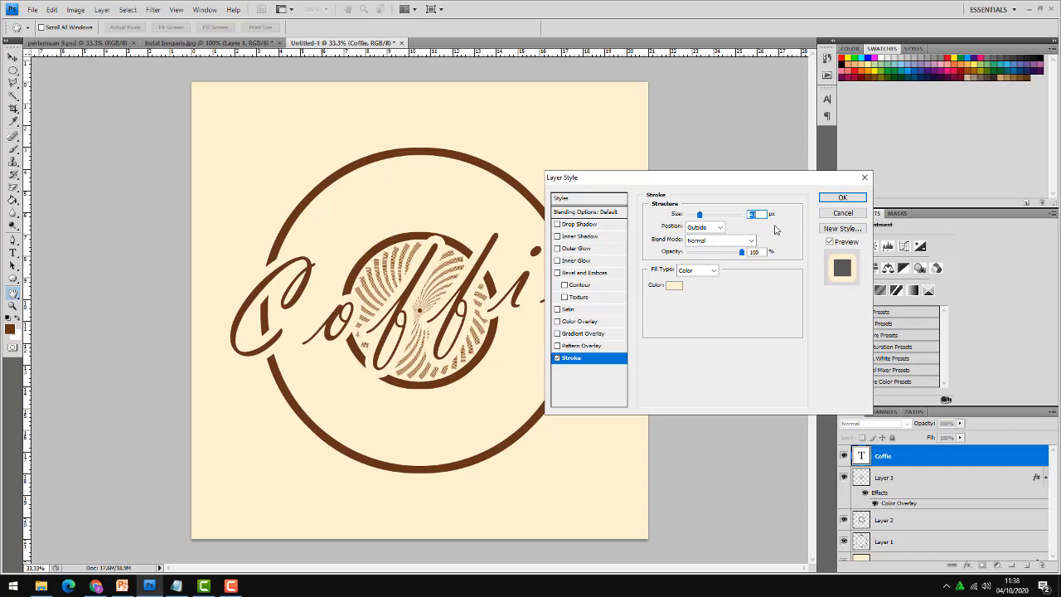
pyautogui.moveTo(772, 176); pyautogui.dragTo(873, 182)
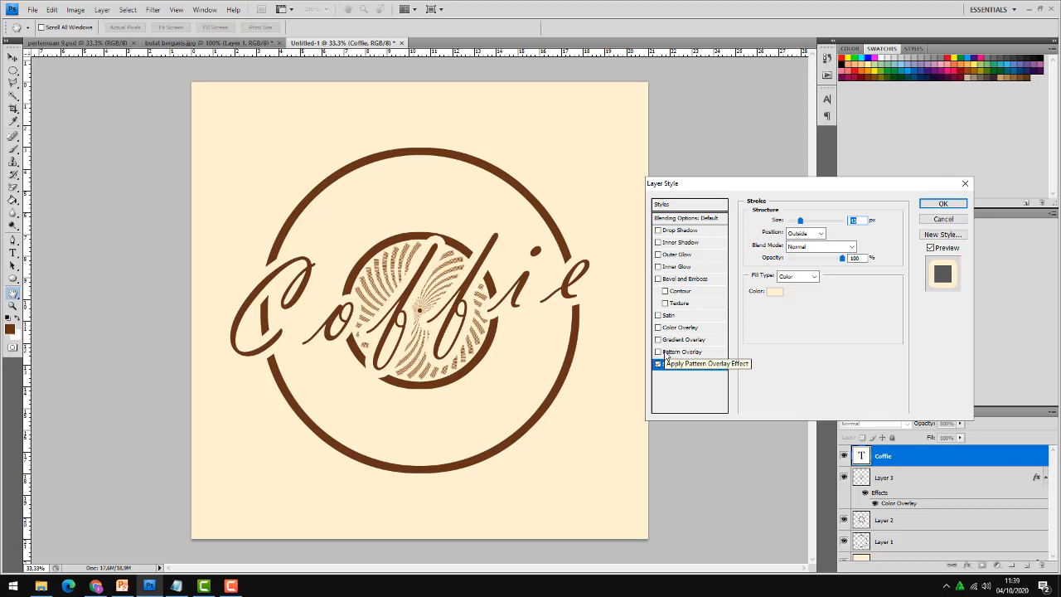
pyautogui.click(943, 204)
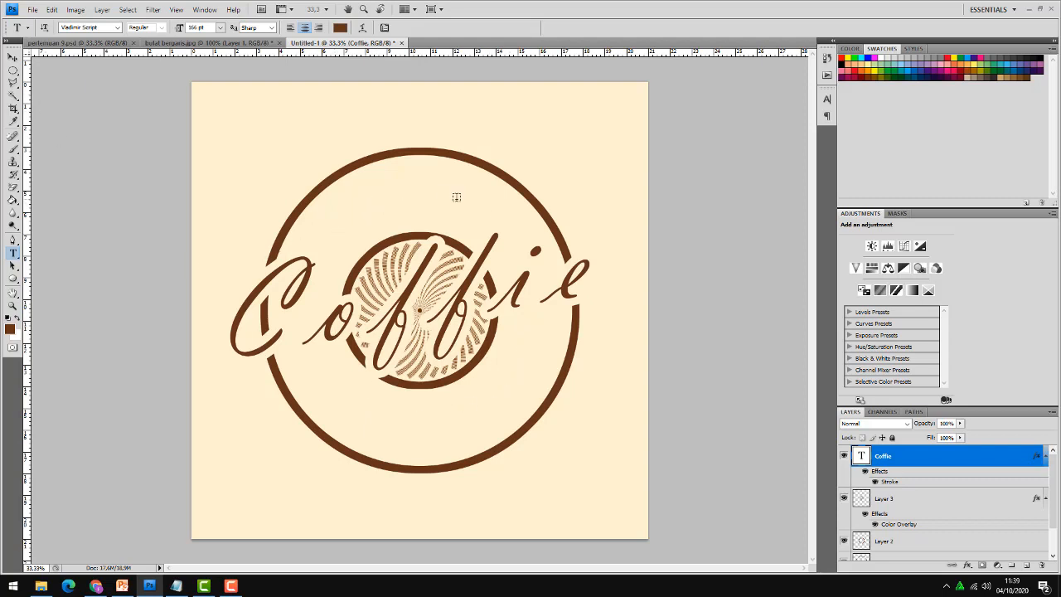
# Step: Compare with the finished reference logo and draw an Ellipse shape in an outline-only style, about the size of the inner ring, over it
pyautogui.click(87, 42)
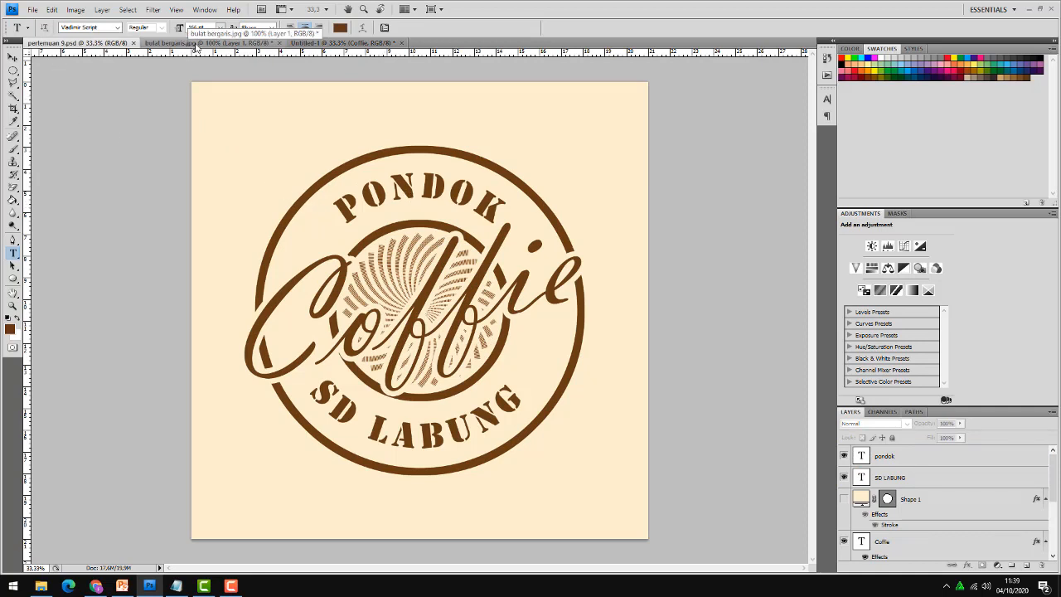
pyautogui.click(317, 44)
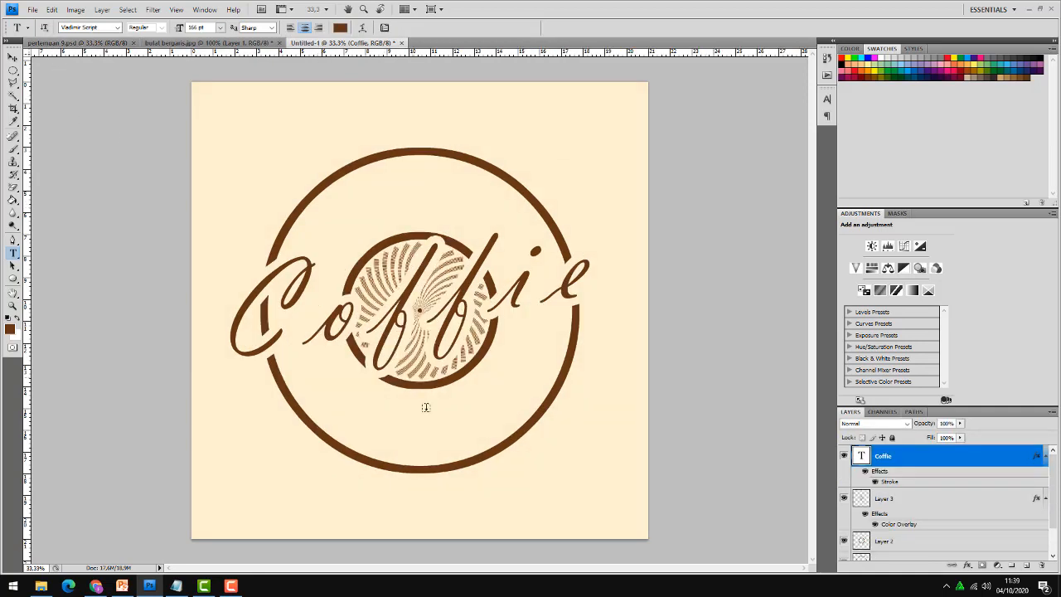
pyautogui.click(14, 280)
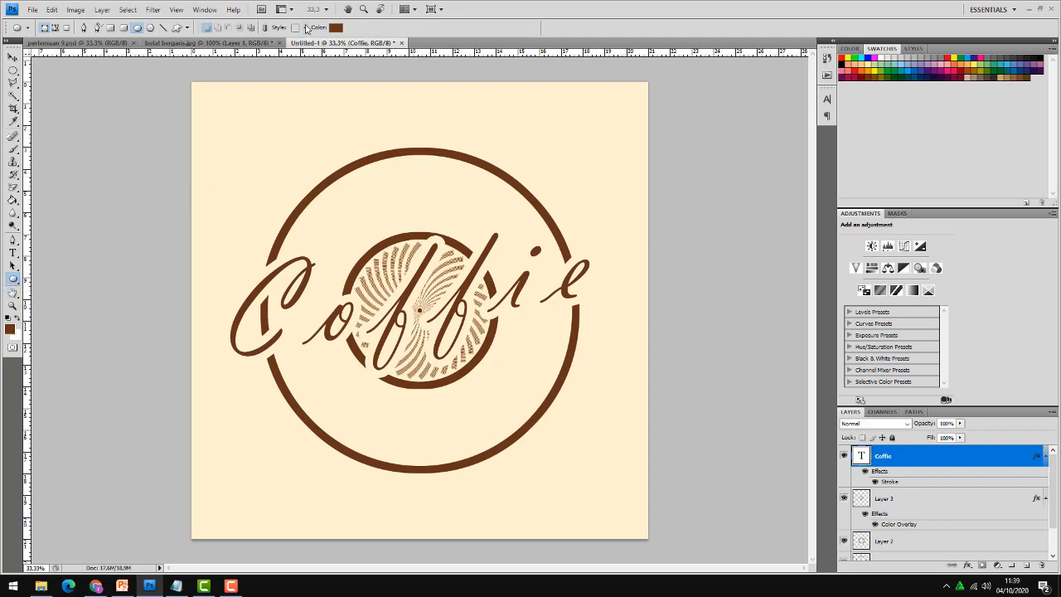
pyautogui.click(306, 29)
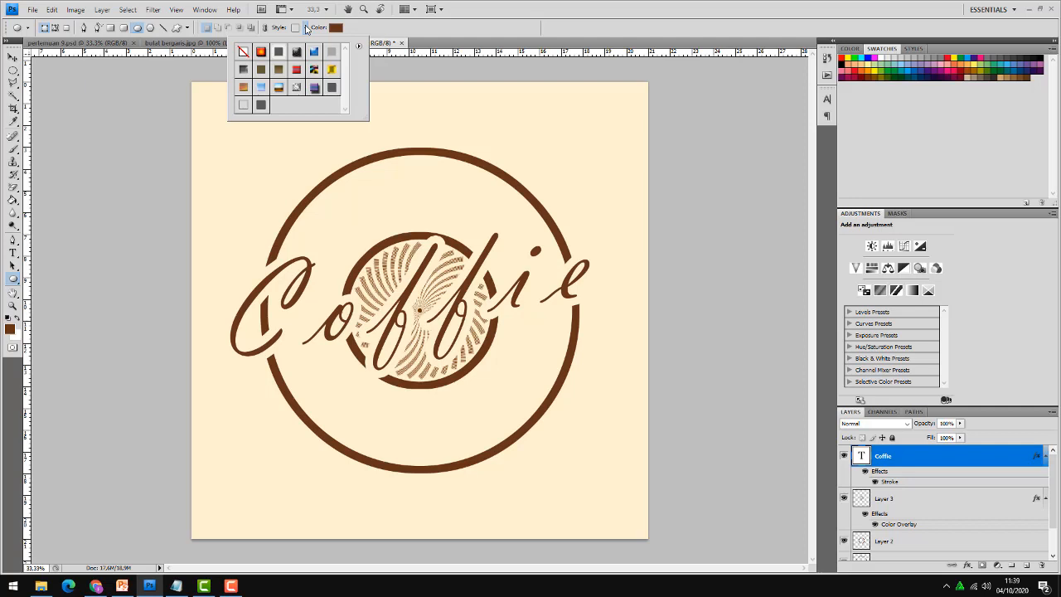
pyautogui.click(245, 105)
pyautogui.click(305, 28)
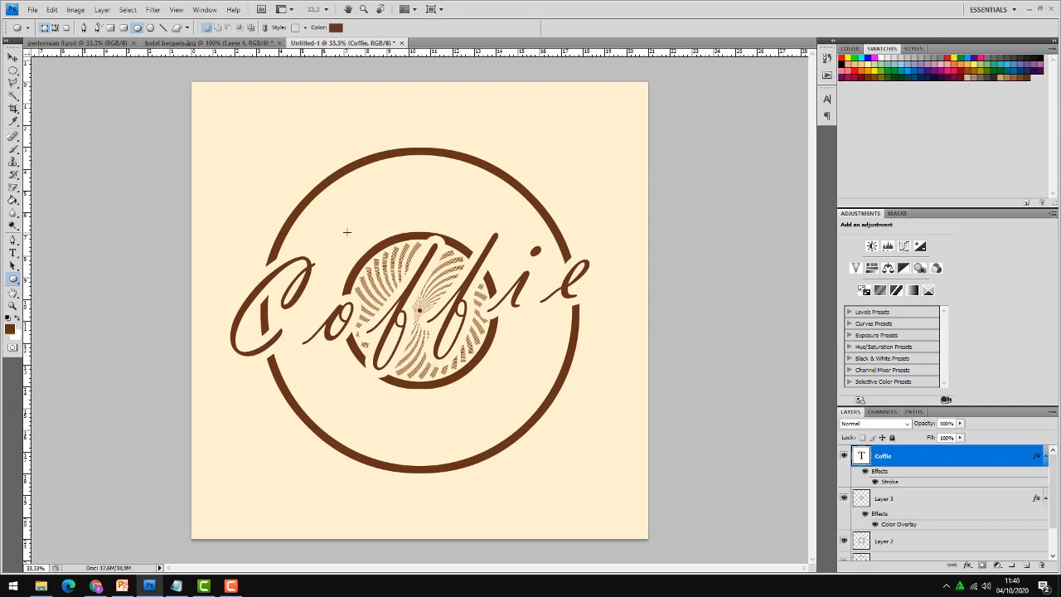
pyautogui.moveTo(346, 232)
pyautogui.mouseDown()
pyautogui.moveTo(430, 314)
pyautogui.moveTo(524, 380)
pyautogui.mouseUp()
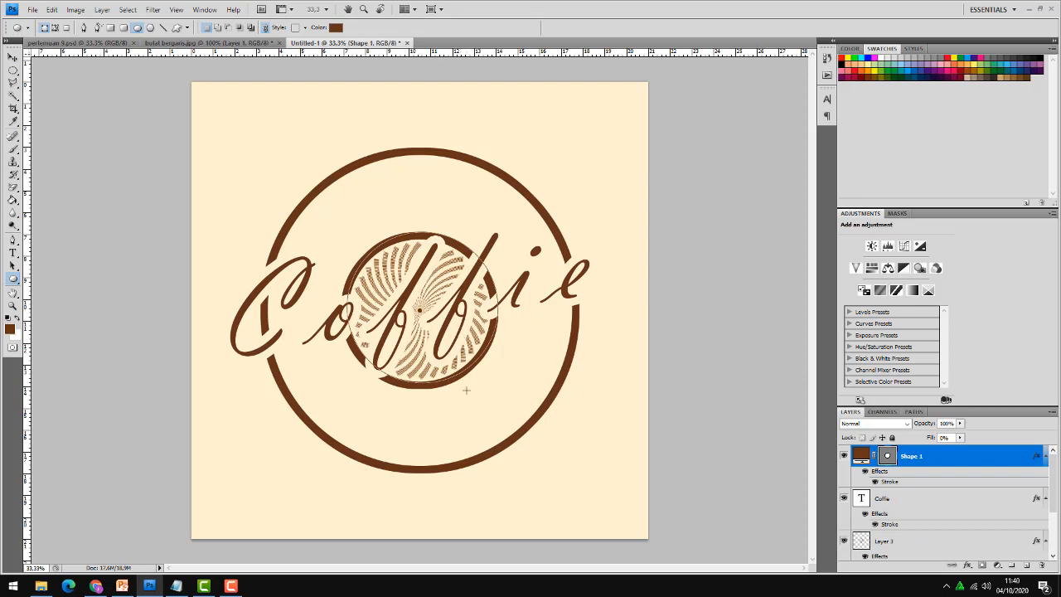
# Step: Move and nudge the new circle shape so it is centered on the inner brown ring
pyautogui.click(13, 58)
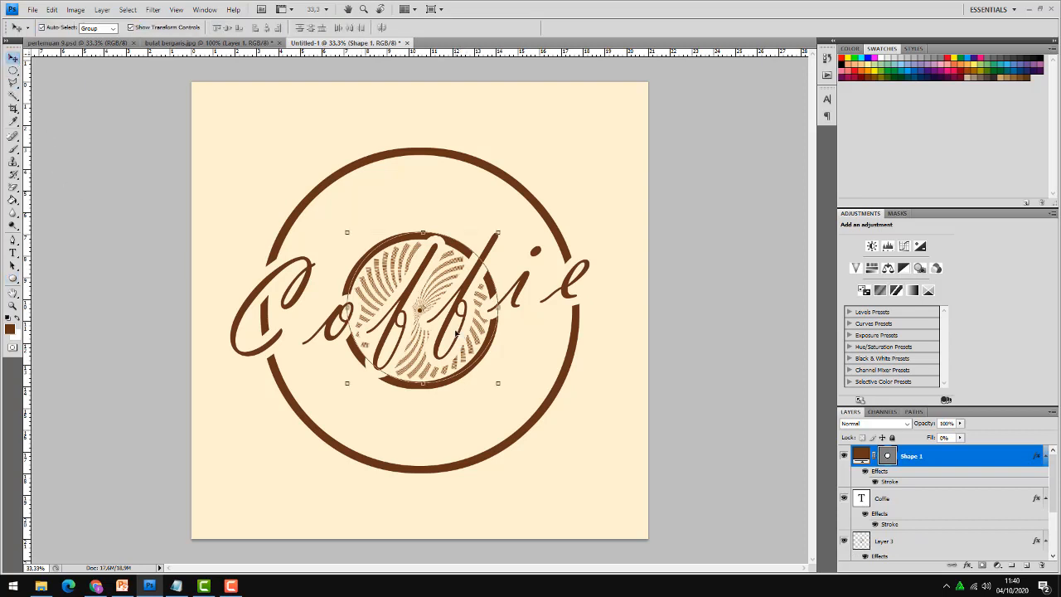
pyautogui.moveTo(464, 359)
pyautogui.mouseDown()
pyautogui.moveTo(452, 363)
pyautogui.moveTo(461, 362)
pyautogui.mouseUp()
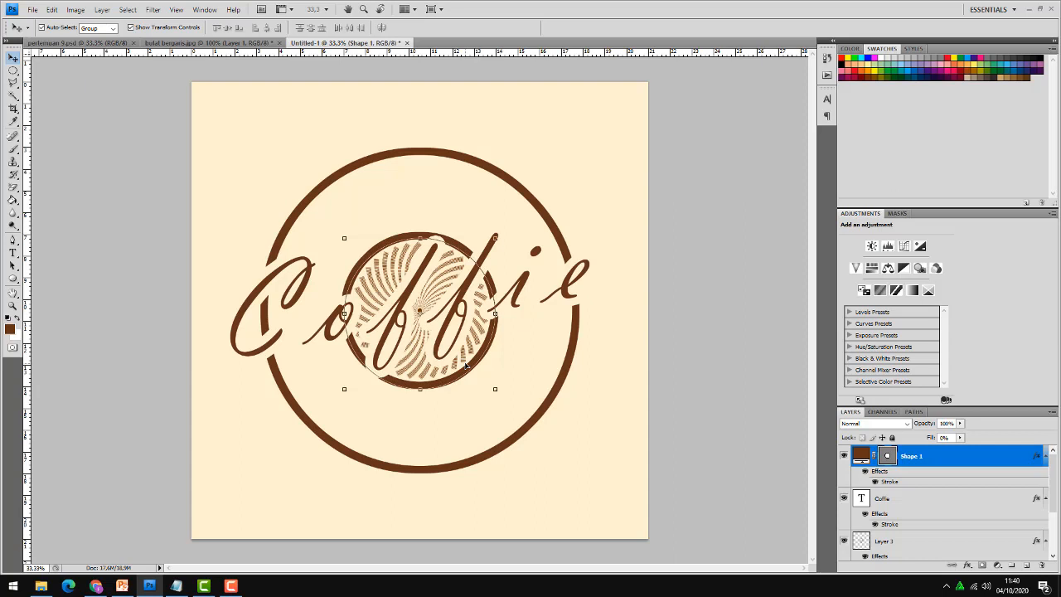
pyautogui.press('Up')
pyautogui.press('Up')
pyautogui.press('Up')
pyautogui.press('Up')
pyautogui.press('Up')
pyautogui.press('Up')
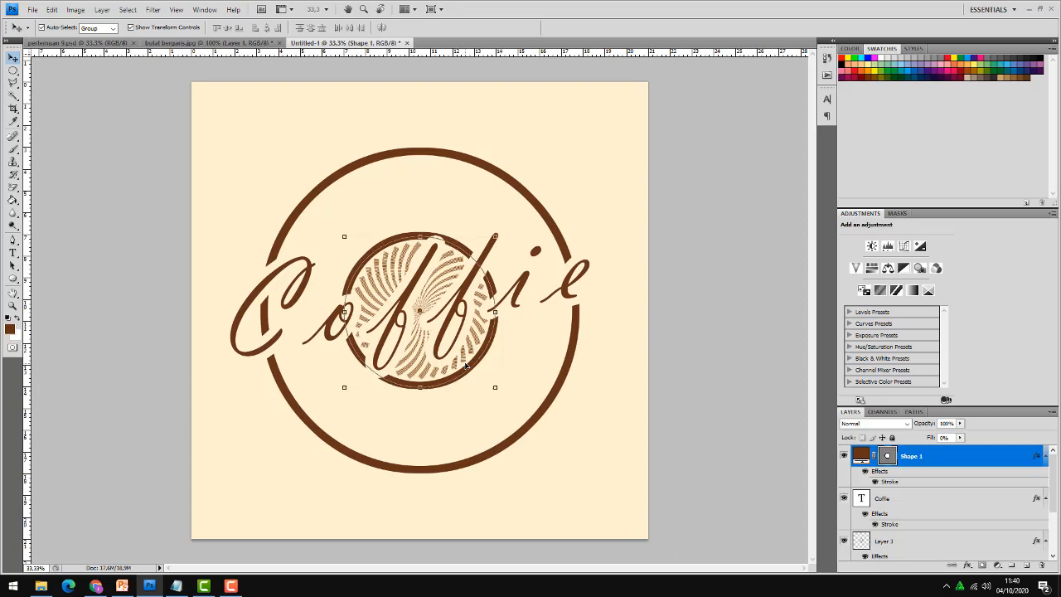
pyautogui.press('Right')
pyautogui.press('Right')
# Step: Enlarge the circle shape proportionally about its center to 141.8%, between the inner and outer rings, and apply the transformation
pyautogui.click(495, 236)
pyautogui.moveTo(498, 234); pyautogui.dragTo(537, 213)
pyautogui.moveTo(535, 214); pyautogui.dragTo(537, 214)
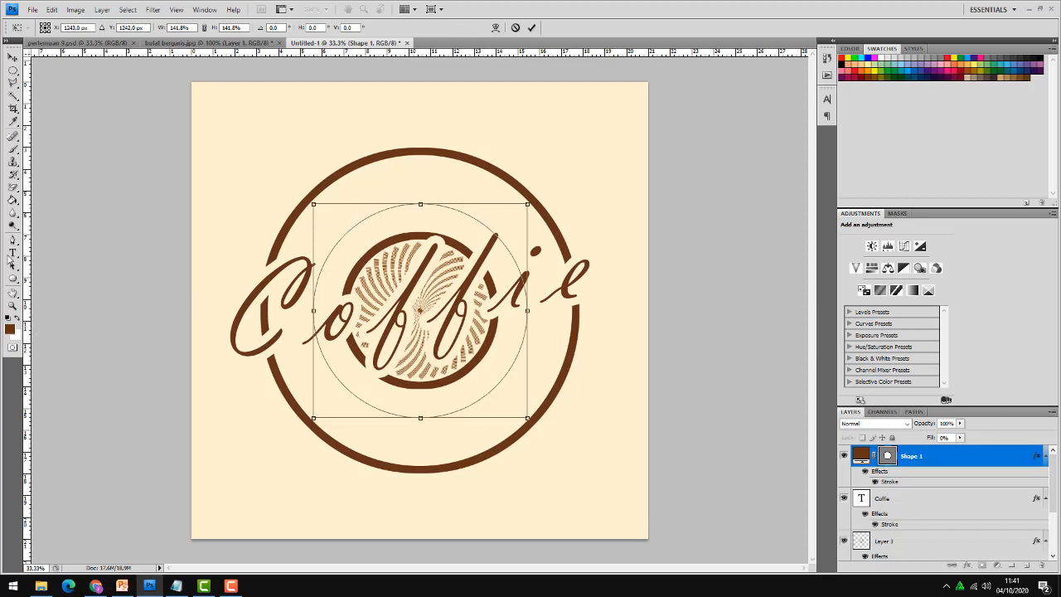
pyautogui.click(14, 253)
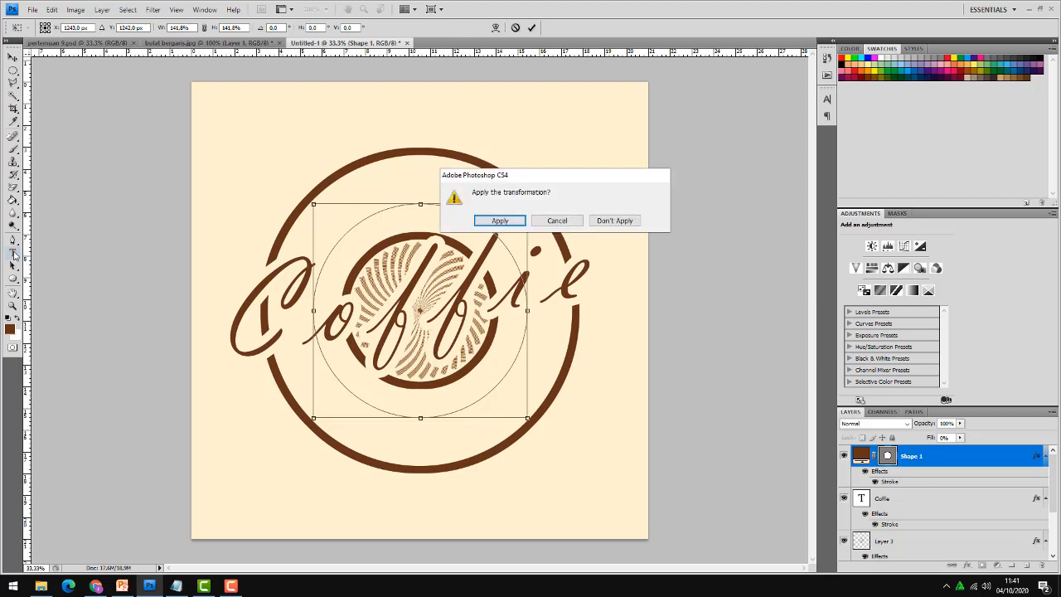
pyautogui.click(504, 224)
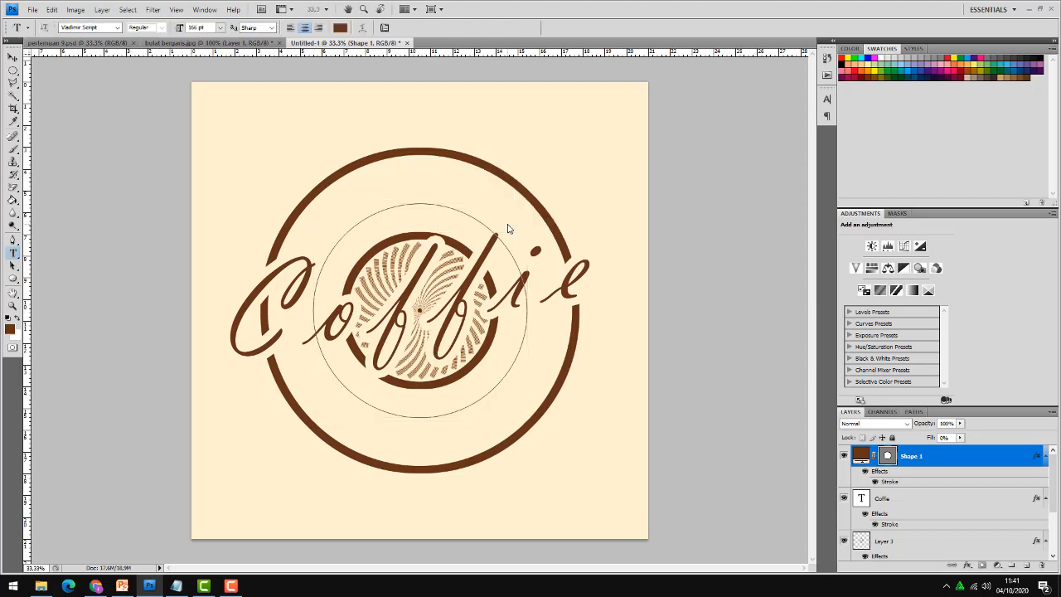
# Step: Add the centered text "PONDOK" in Stencil at 48 pt along the upper arc of the circle path
pyautogui.click(305, 29)
pyautogui.click(421, 203)
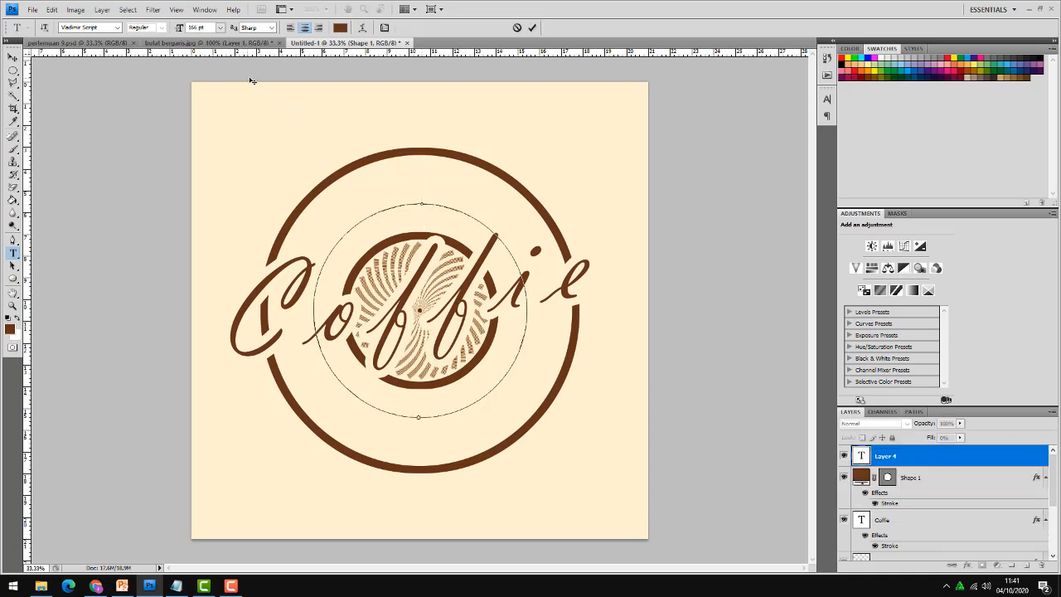
pyautogui.click(221, 28)
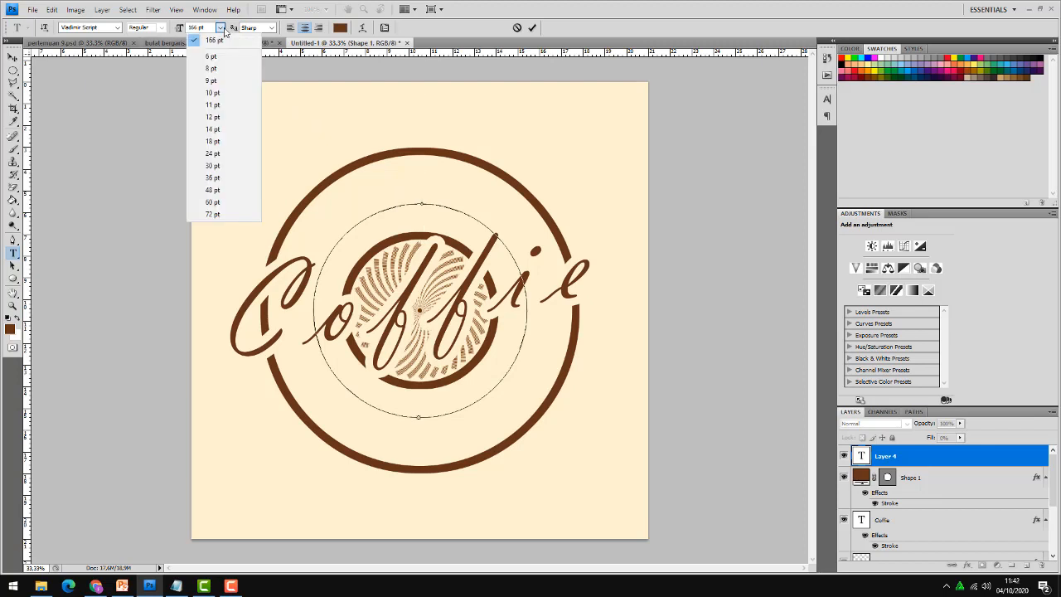
pyautogui.click(212, 191)
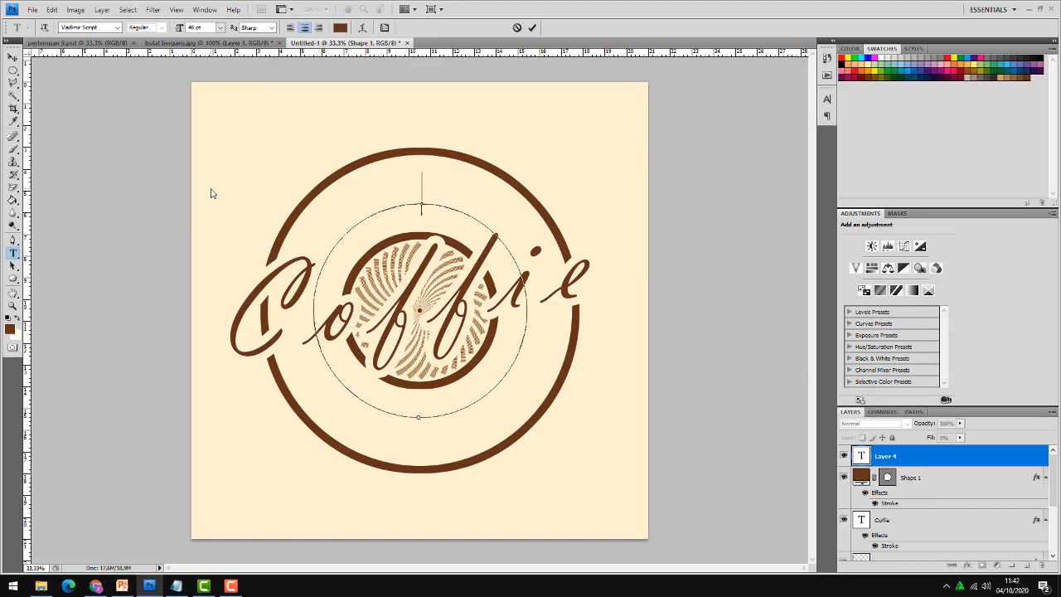
pyautogui.click(118, 29)
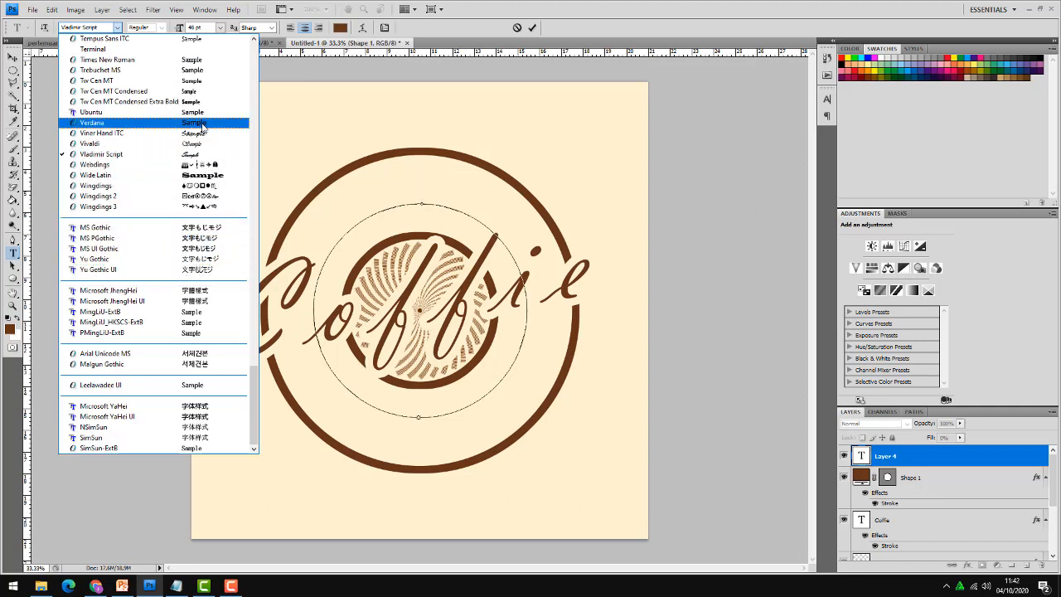
pyautogui.scroll(2, 201, 125)
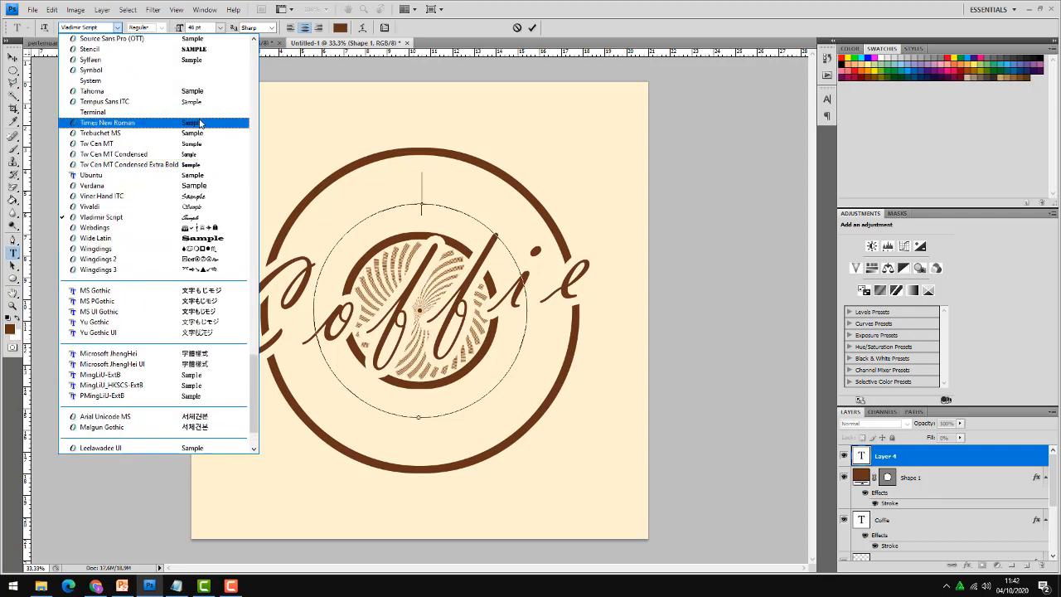
pyautogui.click(107, 51)
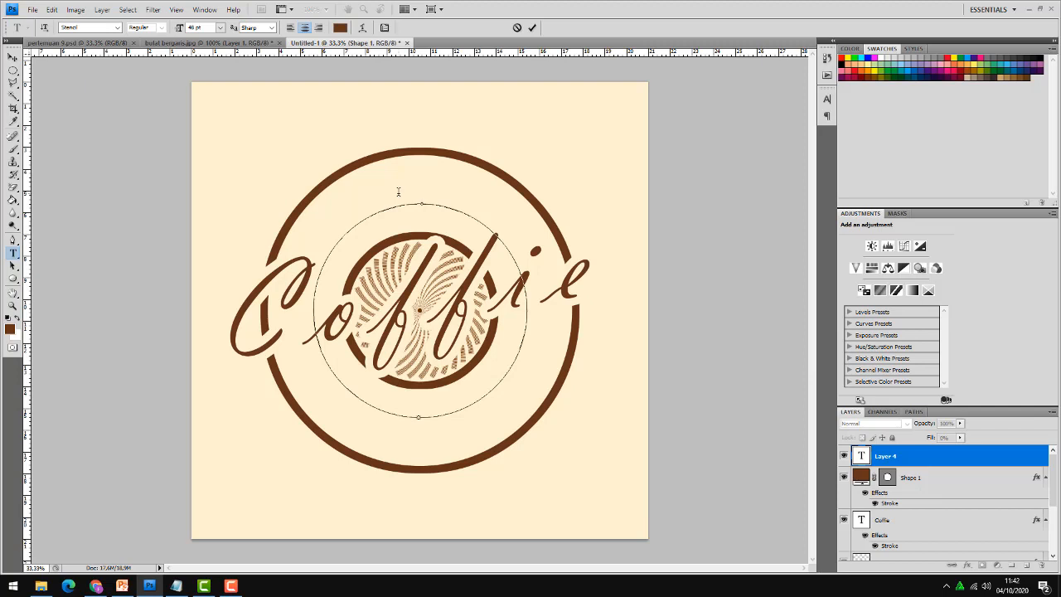
pyautogui.write('PONDO')
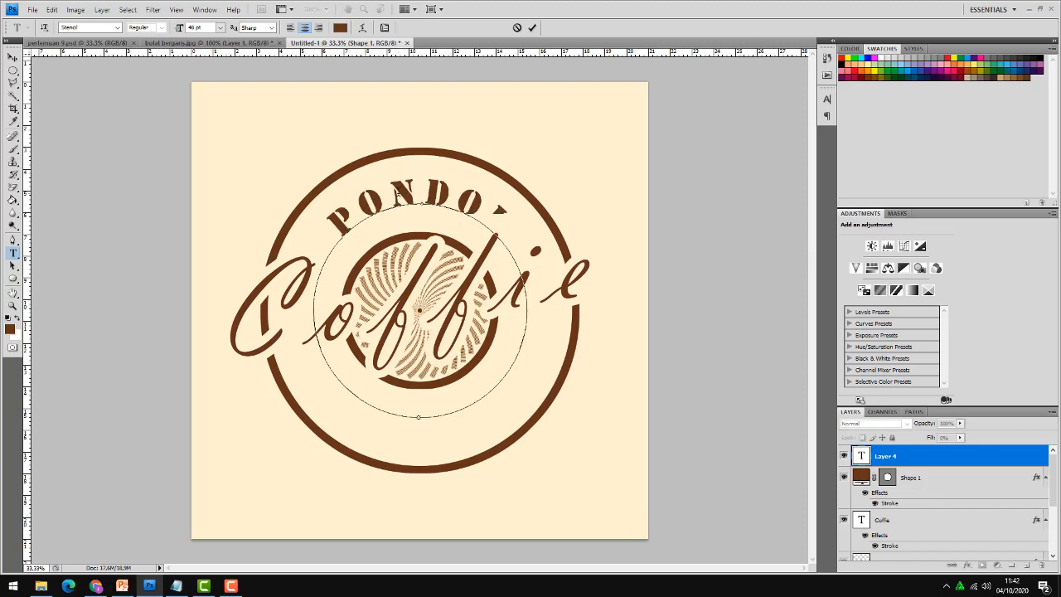
pyautogui.write('K')
# Step: Set the tracking of all the "PONDOK" lettering to 160 and commit the text
pyautogui.doubleClick(339, 203)
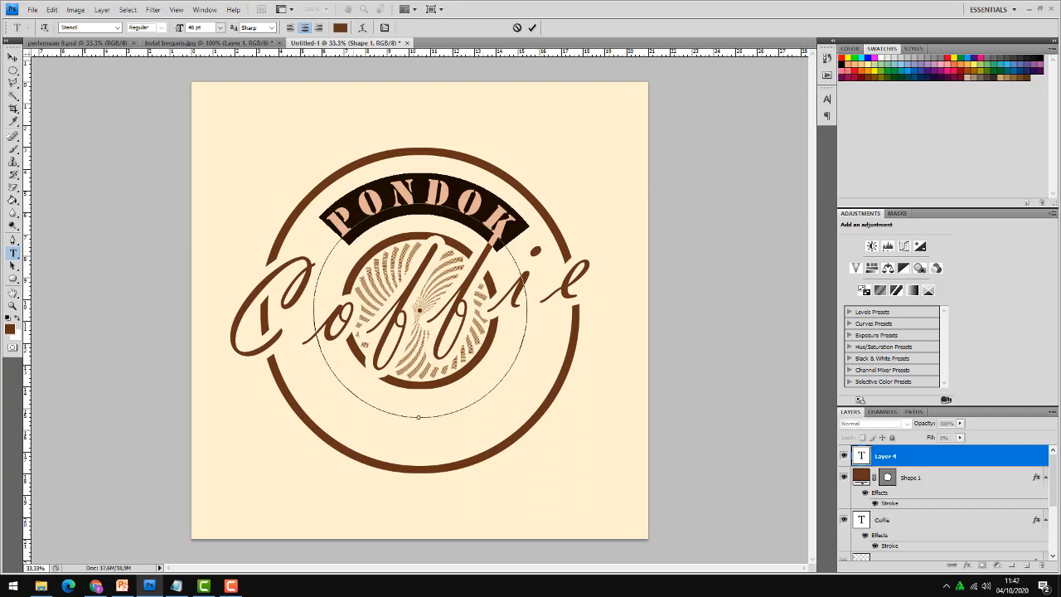
pyautogui.click(826, 101)
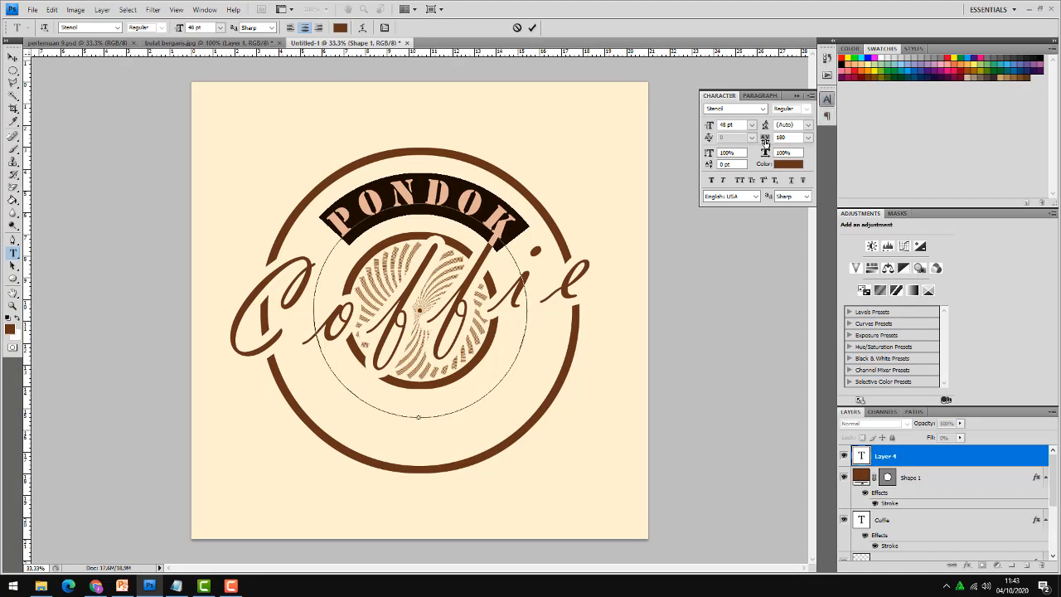
pyautogui.moveTo(764, 141); pyautogui.dragTo(764, 141)
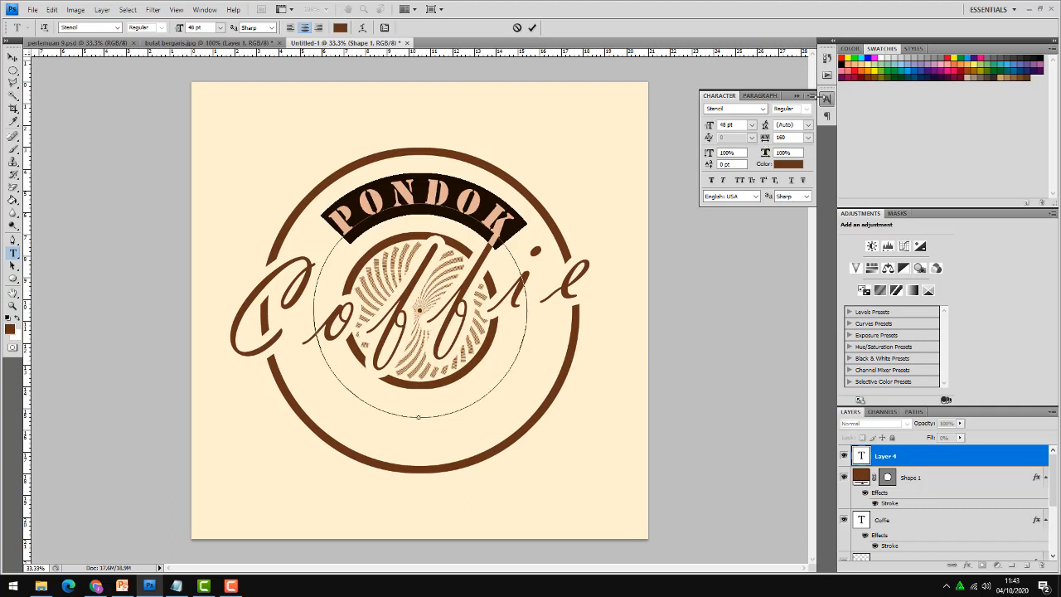
pyautogui.click(827, 100)
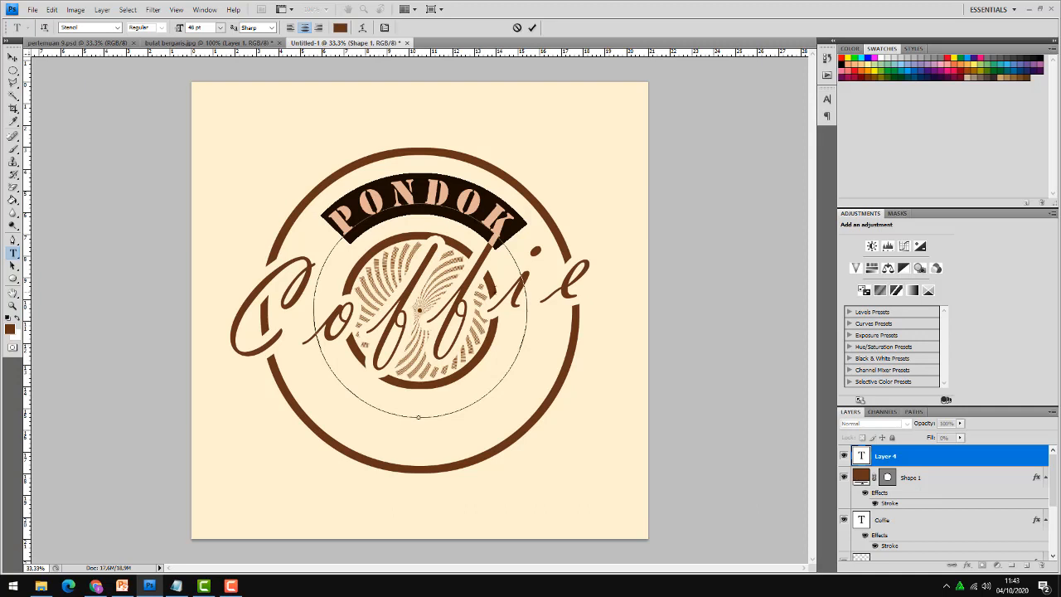
pyautogui.click(533, 28)
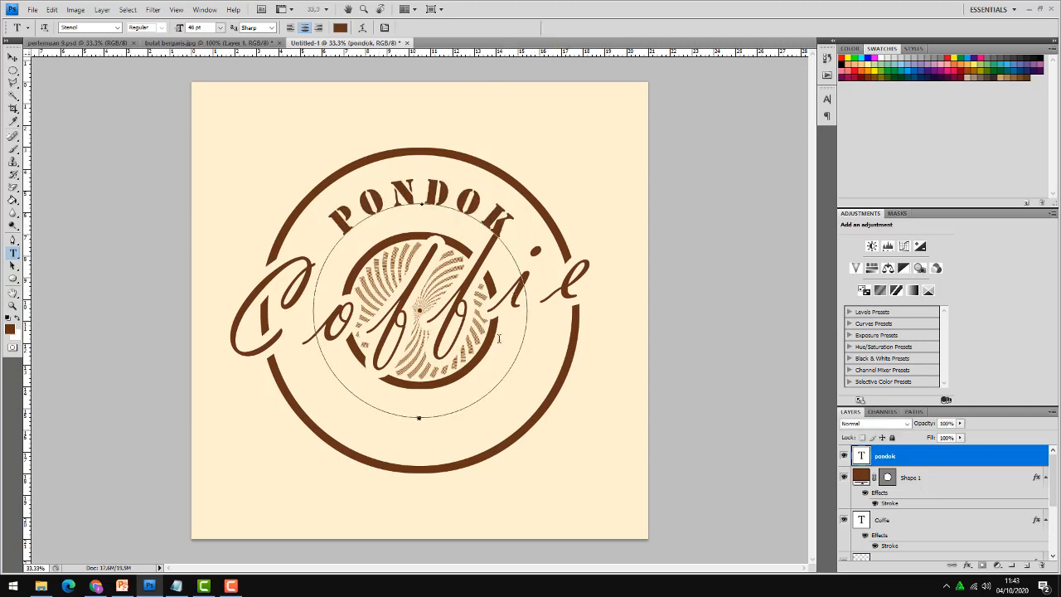
# Step: Select the Shape 1 circle layer and start a free transform on it
pyautogui.click(936, 484)
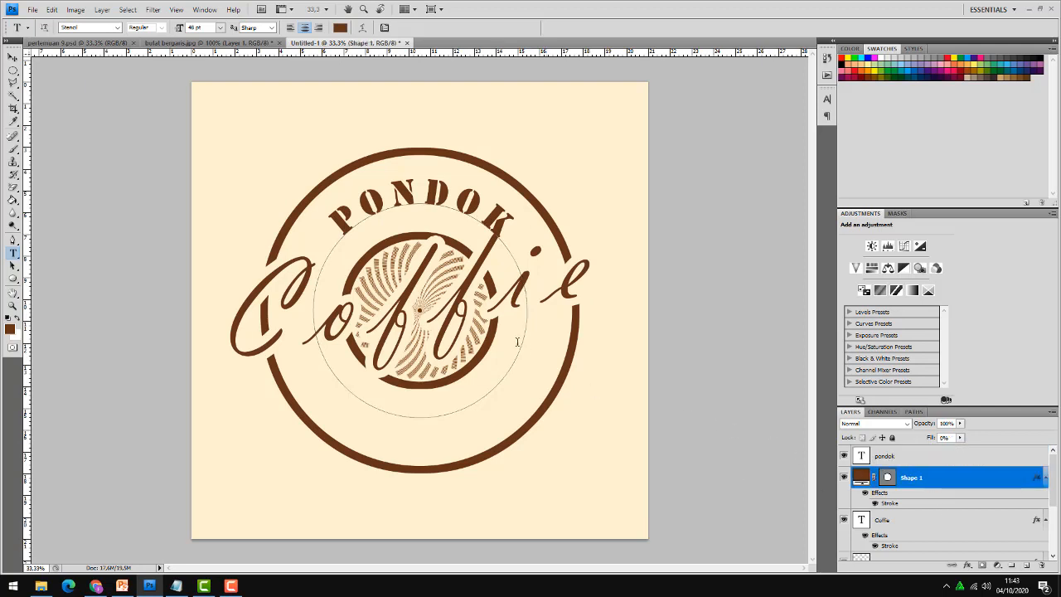
pyautogui.click(13, 58)
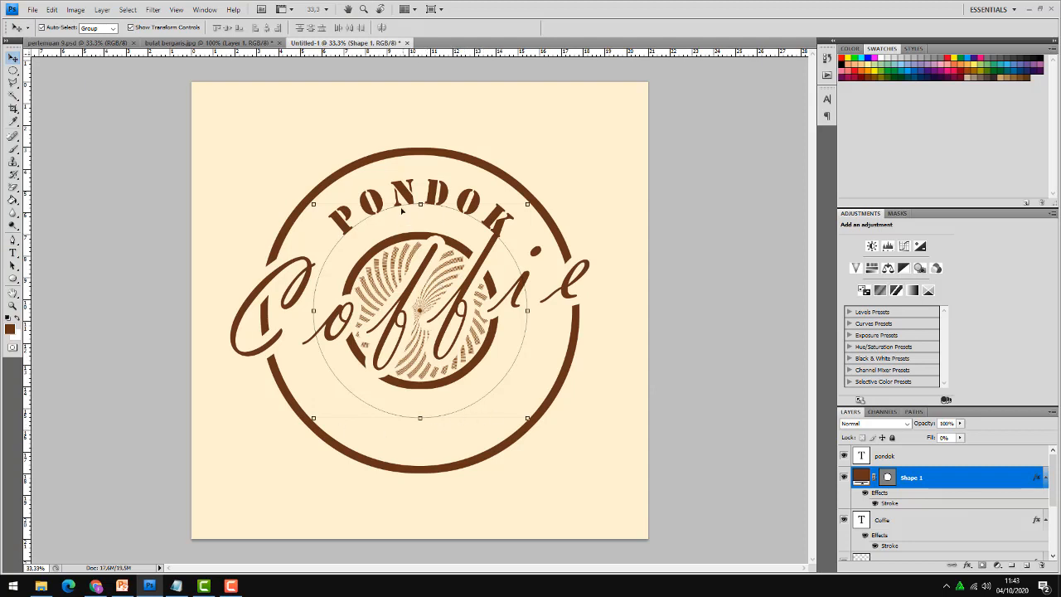
pyautogui.click(883, 455)
pyautogui.click(936, 480)
pyautogui.click(420, 417)
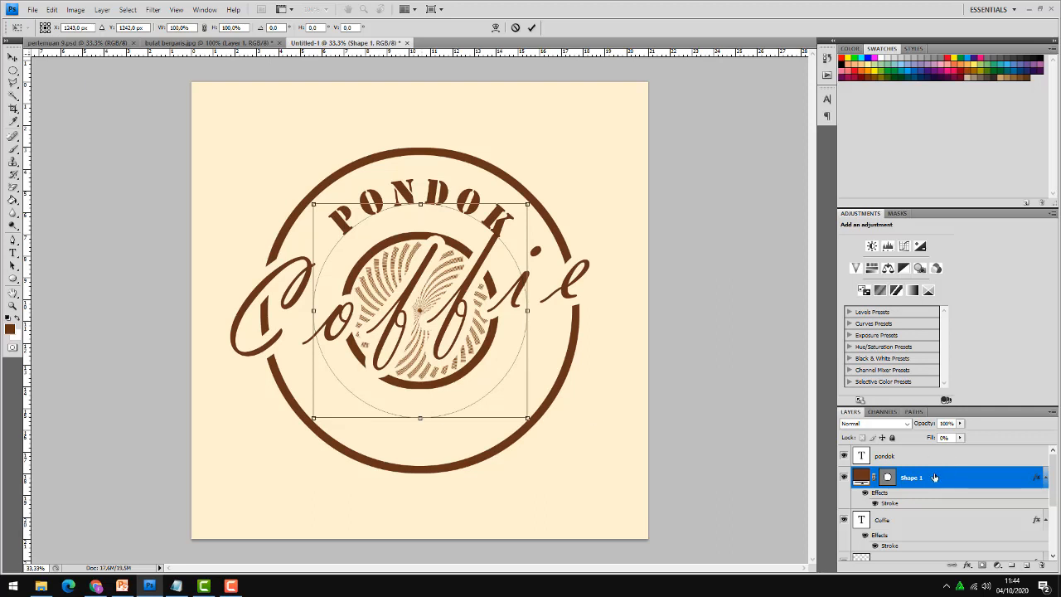
# Step: Try flipping the Shape 1 circle vertically, and undo the flip
pyautogui.rightClick(425, 413)
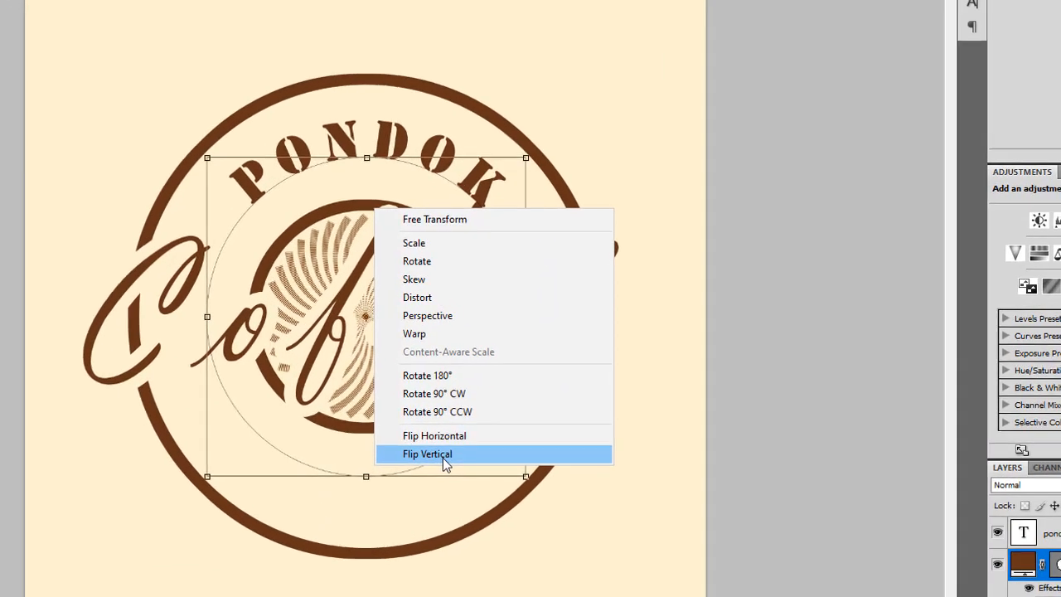
pyautogui.click(443, 457)
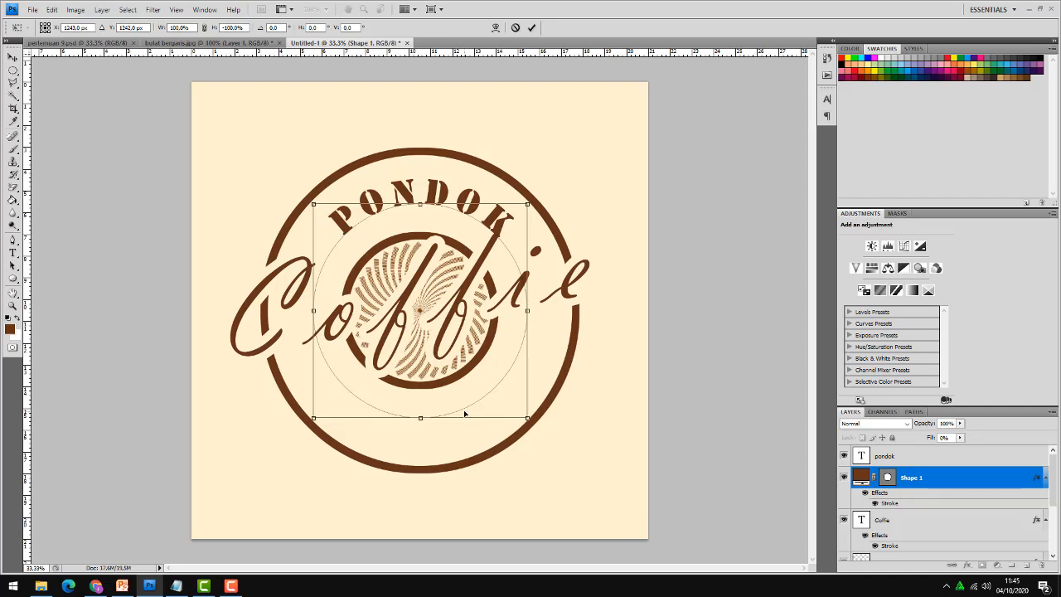
pyautogui.hotkey('ctrl', 'z')
# Step: Enlarge the Shape 1 circle proportionally about its center to 122.7%, closer to the outer ring, and apply the transformation
pyautogui.moveTo(313, 203); pyautogui.dragTo(303, 182)
pyautogui.moveTo(302, 176); pyautogui.dragTo(301, 168)
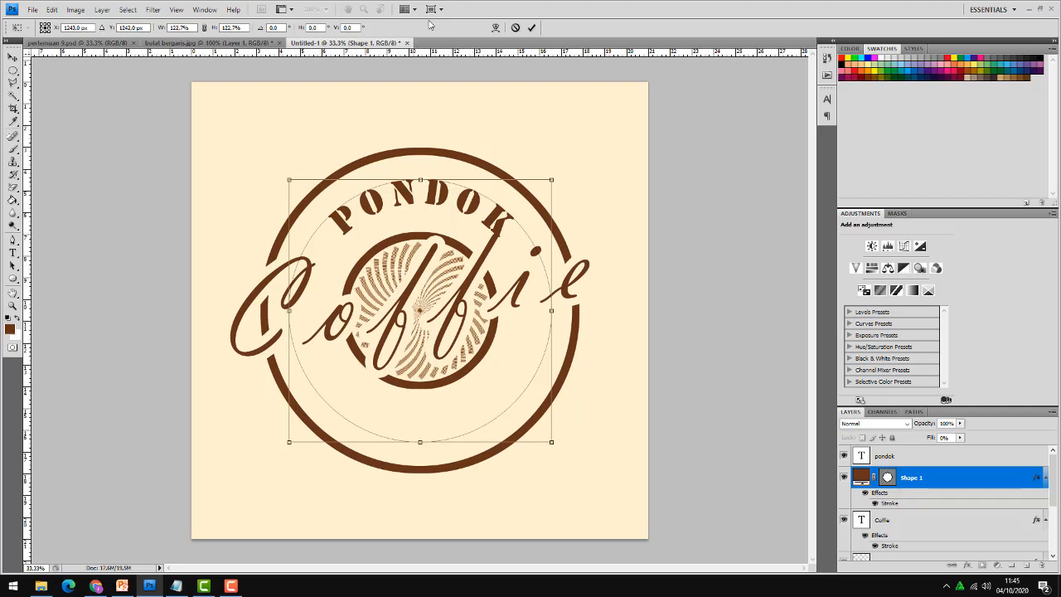
pyautogui.click(533, 28)
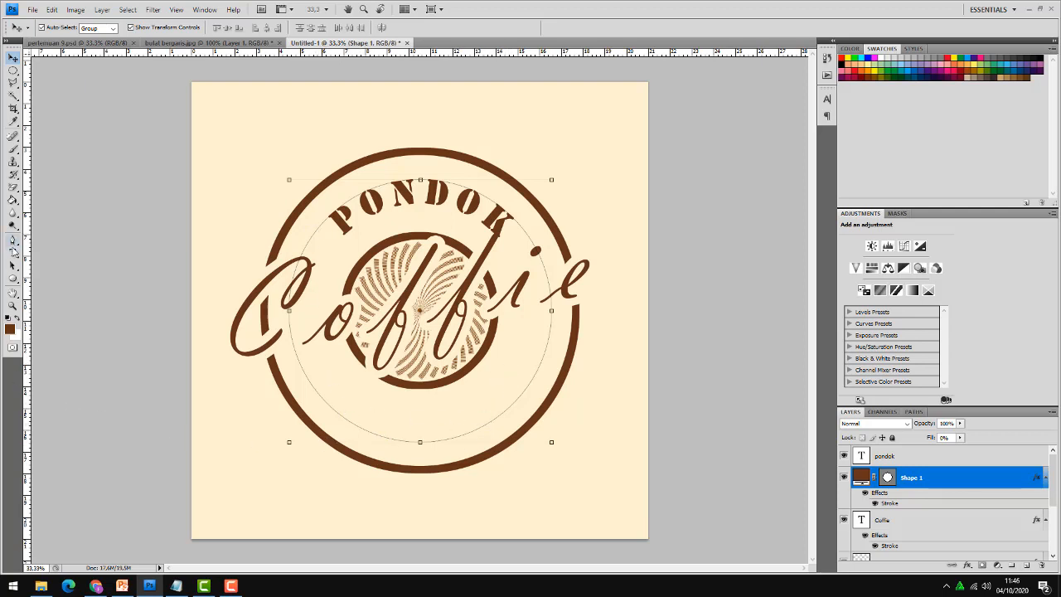
# Step: Add the text "SD LABUNG" along the lower inside edge of the Shape 1 circle, and hide the Shape 1 layer
pyautogui.click(12, 252)
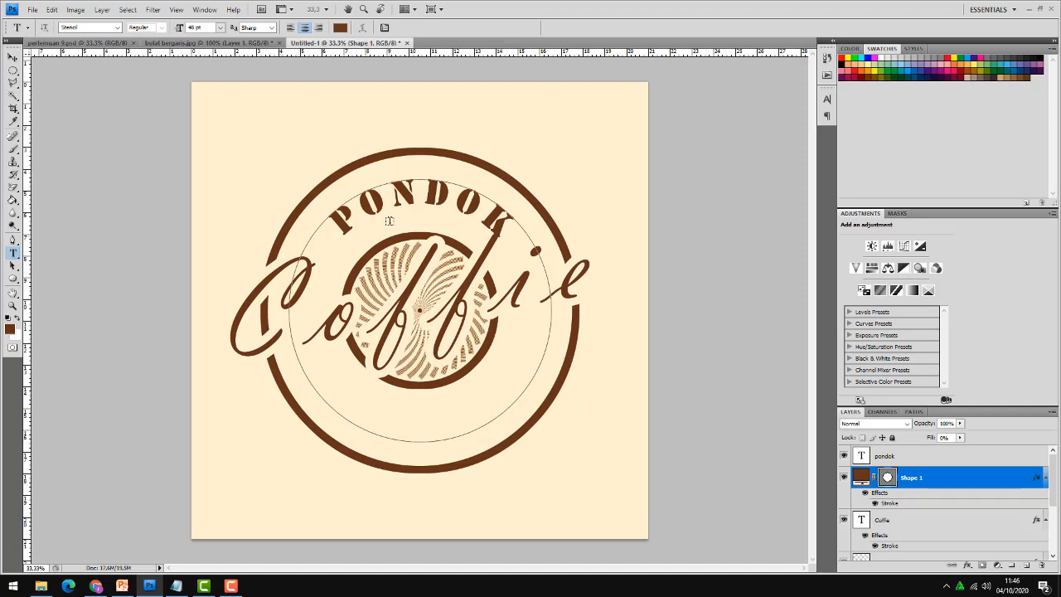
pyautogui.click(419, 439)
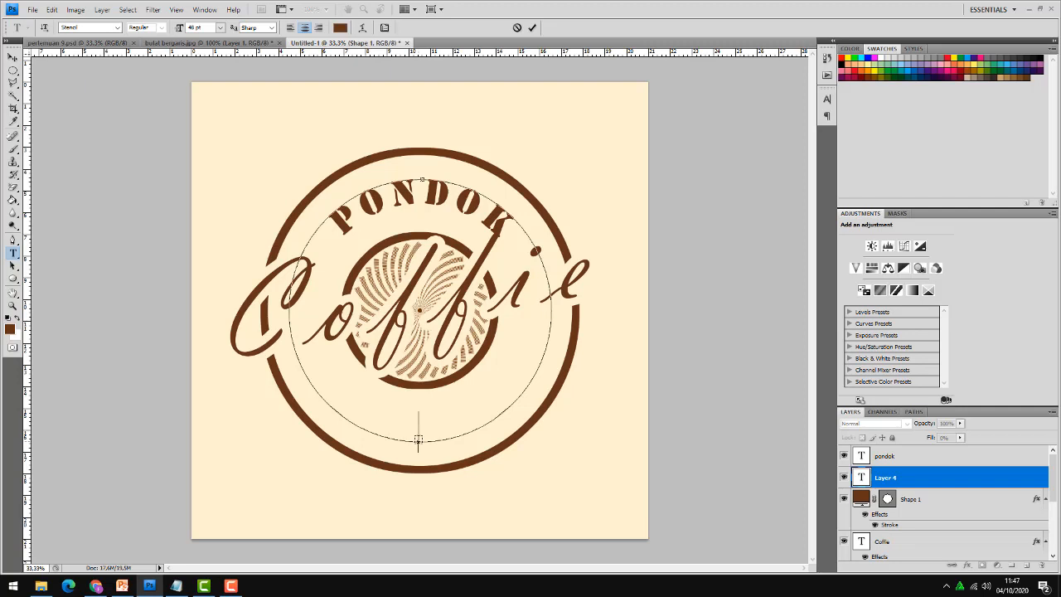
pyautogui.write('SD')
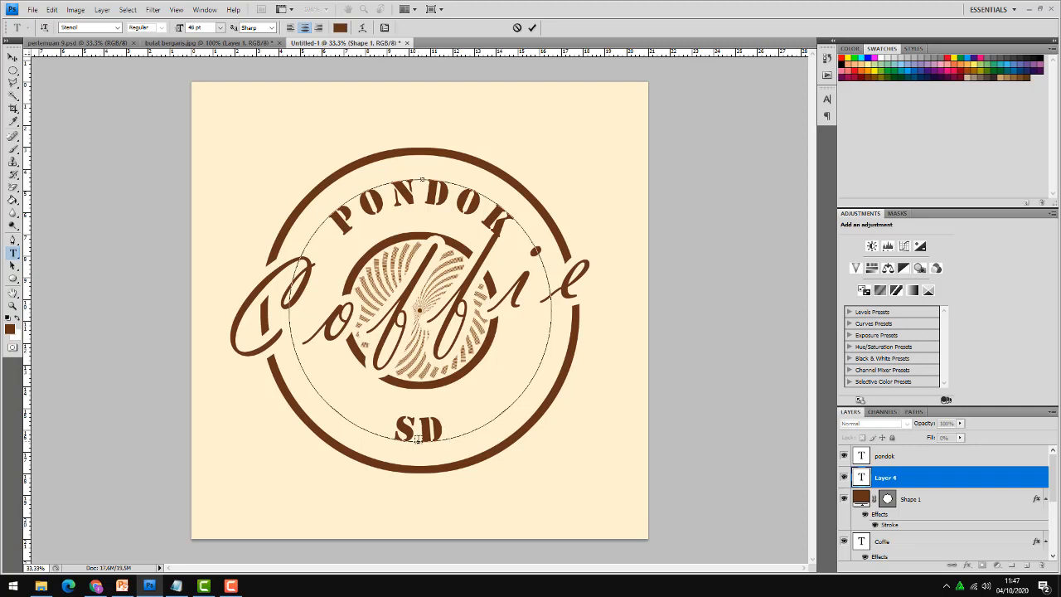
pyautogui.write(' L')
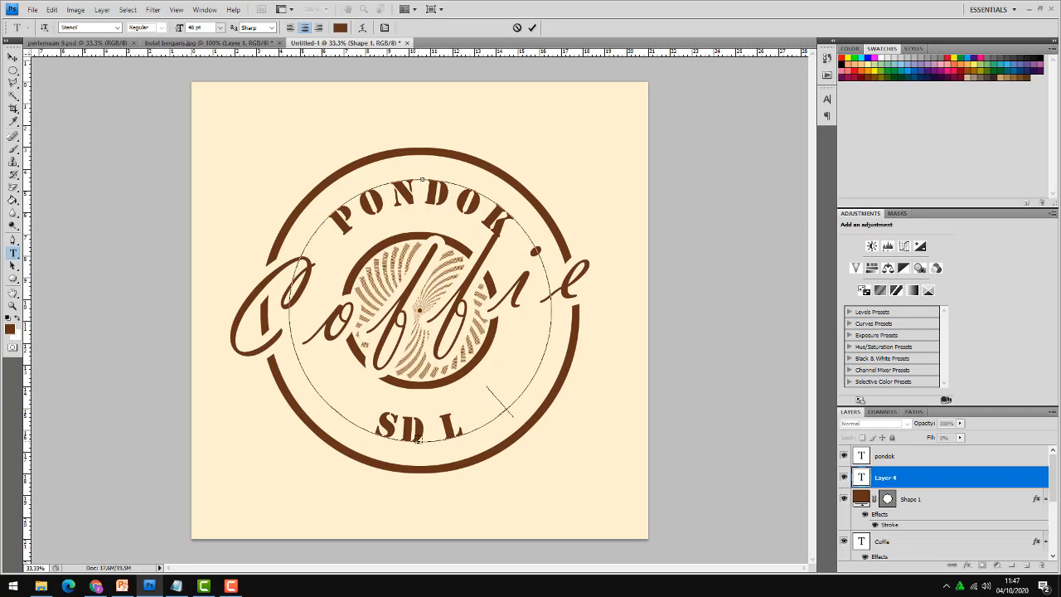
pyautogui.write('ABUNG')
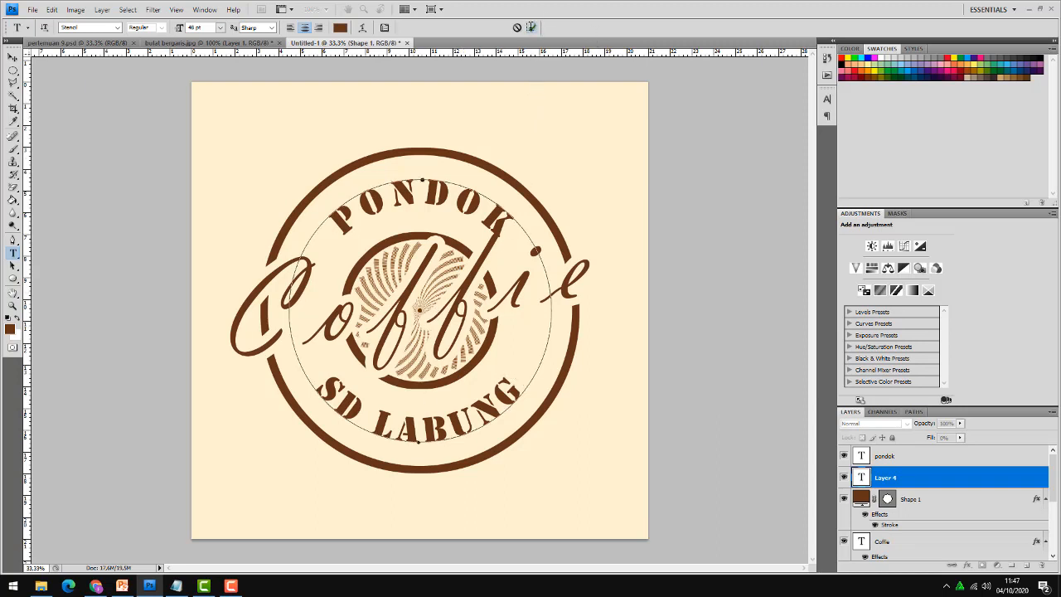
pyautogui.click(530, 28)
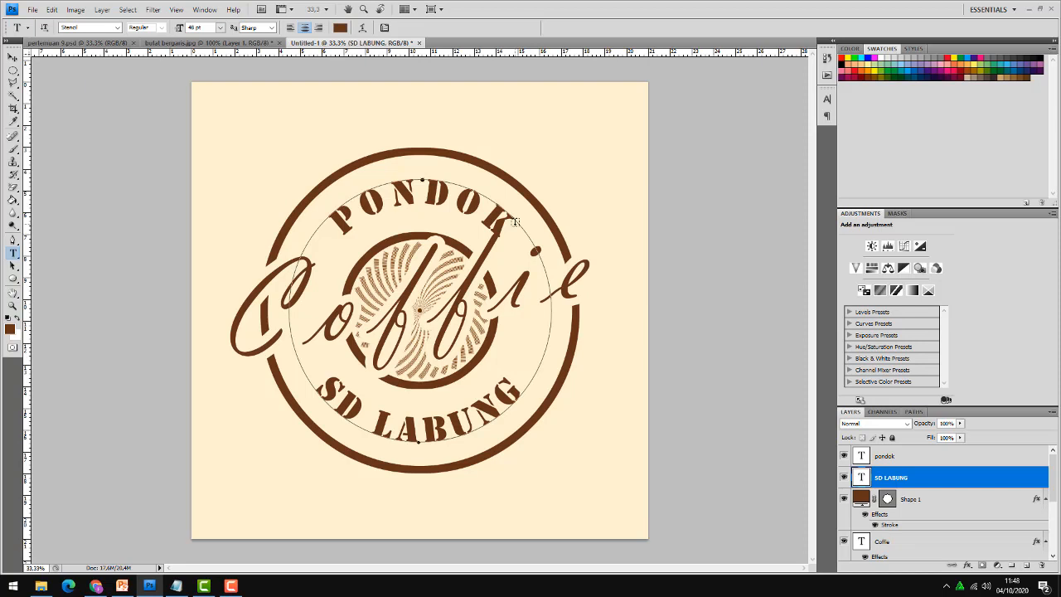
pyautogui.click(927, 498)
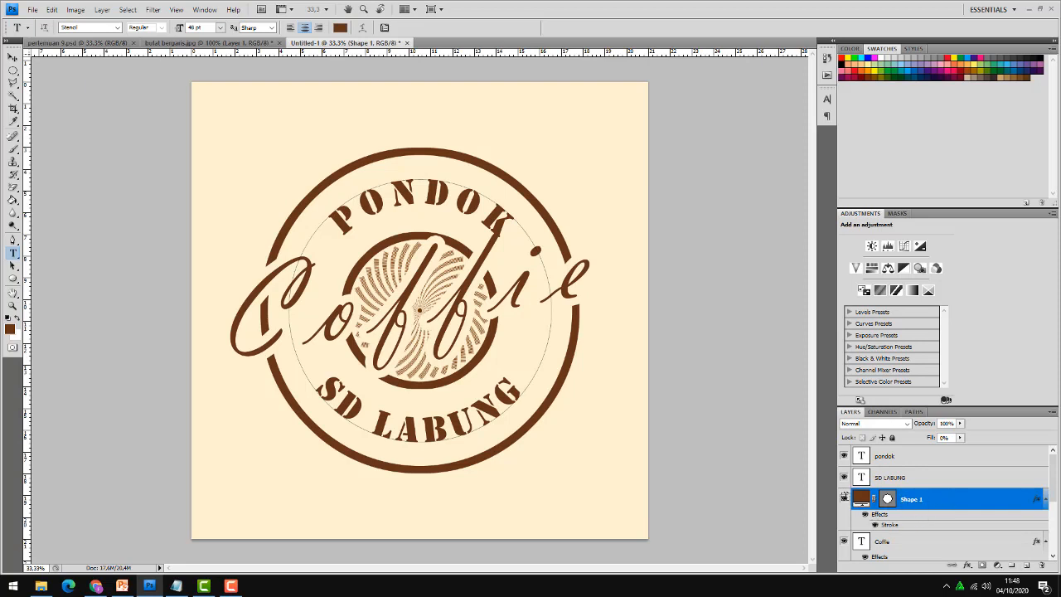
pyautogui.click(844, 497)
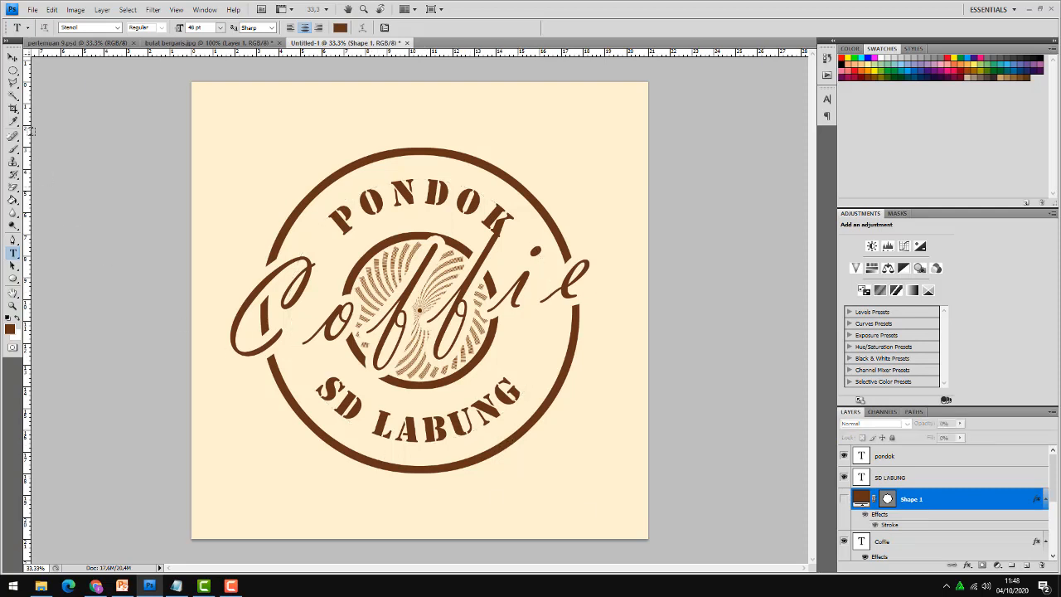
# Step: Nudge the curved "PONDOK" text straight up in small increments, closer to the outer ring and clear of the "Coffie" script, and deselect the layer
pyautogui.click(13, 57)
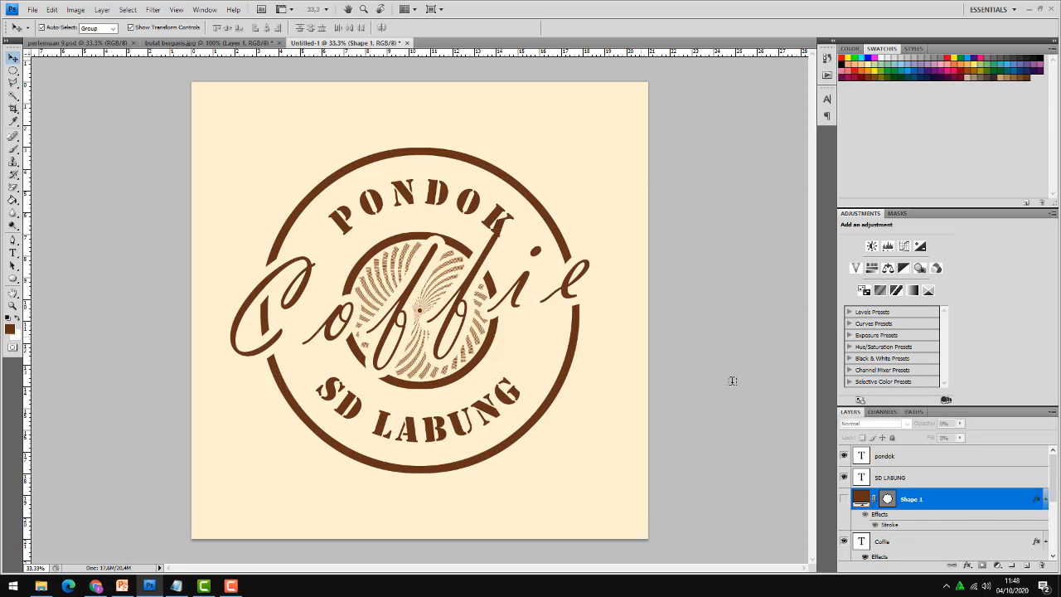
pyautogui.click(914, 455)
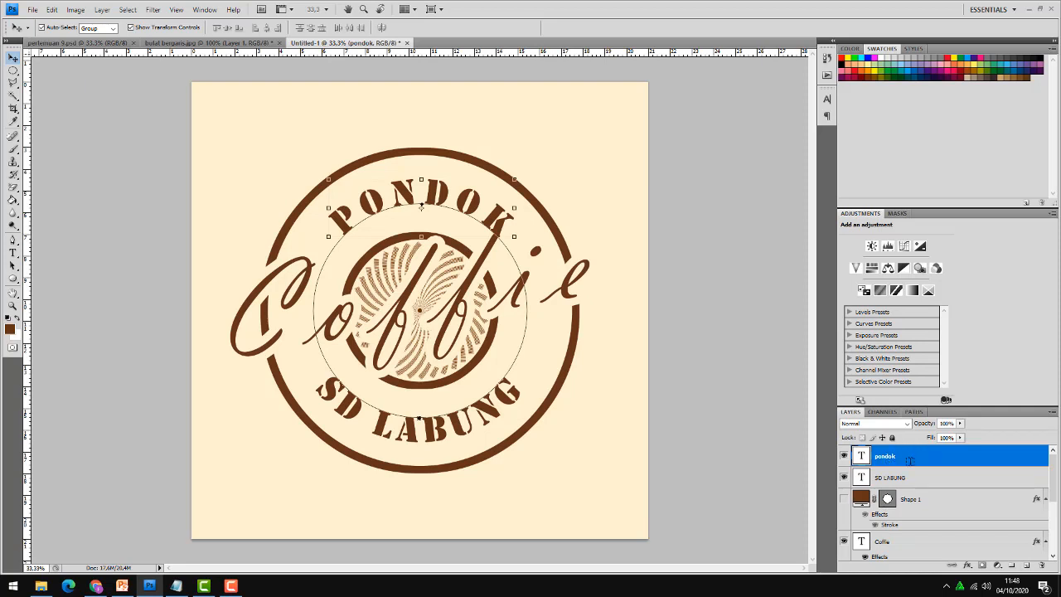
pyautogui.press('Up')
pyautogui.press('Up')
pyautogui.press('Up')
pyautogui.press('Up')
pyautogui.press('Up')
pyautogui.press('Up')
pyautogui.press('Up')
pyautogui.press('Up')
pyautogui.press('Up')
pyautogui.press('Up')
pyautogui.press('Up')
pyautogui.press('Up')
pyautogui.press('Up')
pyautogui.press('Up')
pyautogui.press('Up')
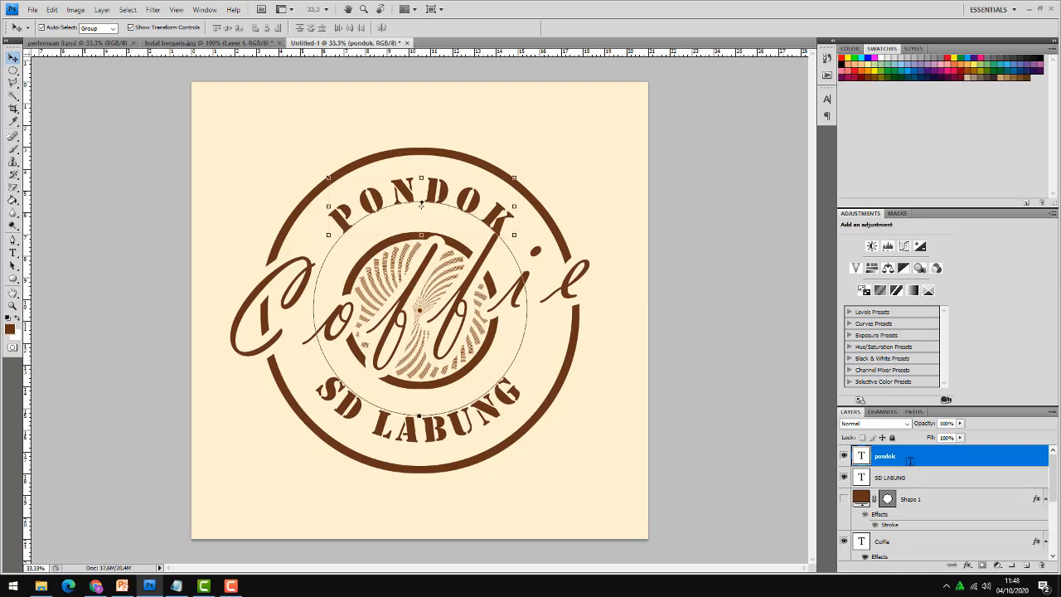
pyautogui.press('Up')
pyautogui.press('Up')
pyautogui.press('Up')
pyautogui.press('Up')
pyautogui.press('Up')
pyautogui.press('Up')
pyautogui.press('Up')
pyautogui.press('Up')
pyautogui.press('Up')
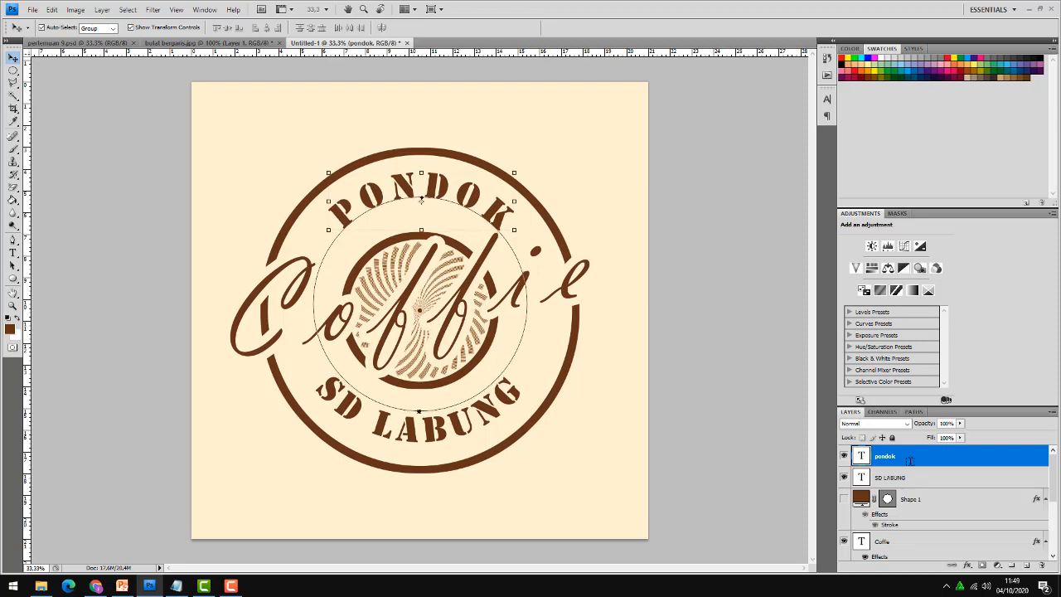
pyautogui.press('Up')
pyautogui.press('Up')
pyautogui.press('Up')
pyautogui.press('Up')
pyautogui.click(738, 418)
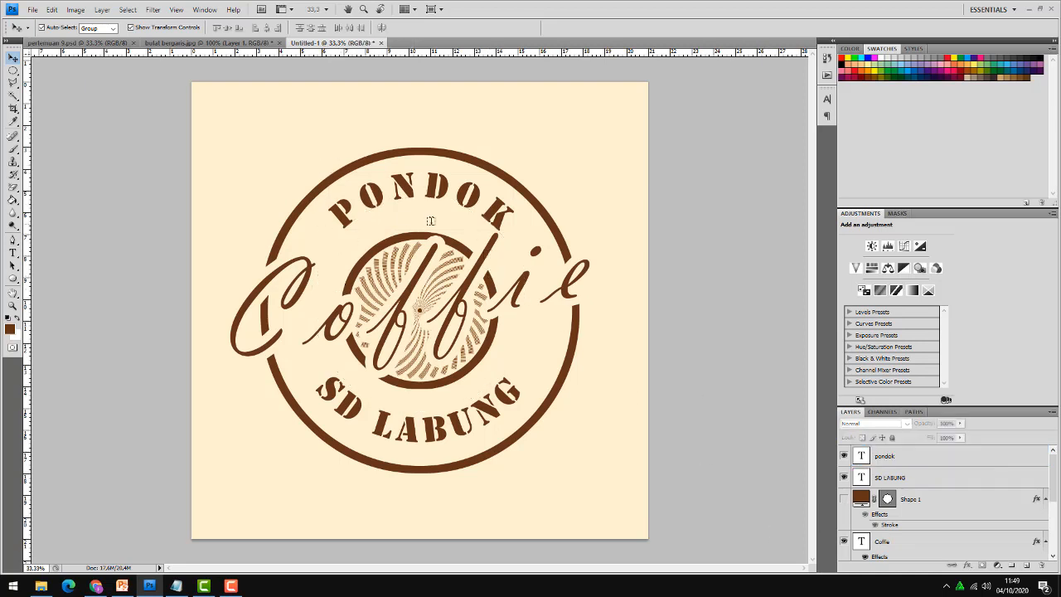